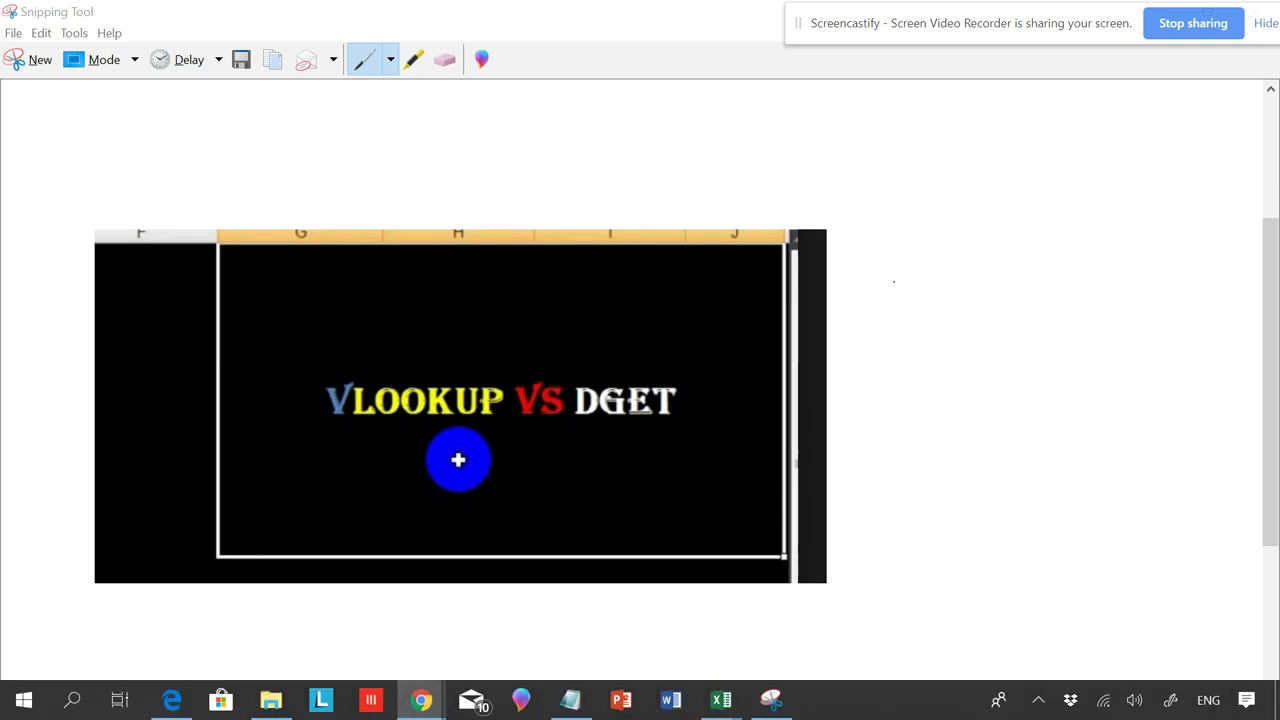
# - Leave Snipping Tool and bring up the RangeExpander Excel workbook preview from the taskbar
pyautogui.moveTo(721, 700)
pyautogui.moveTo(682, 653)
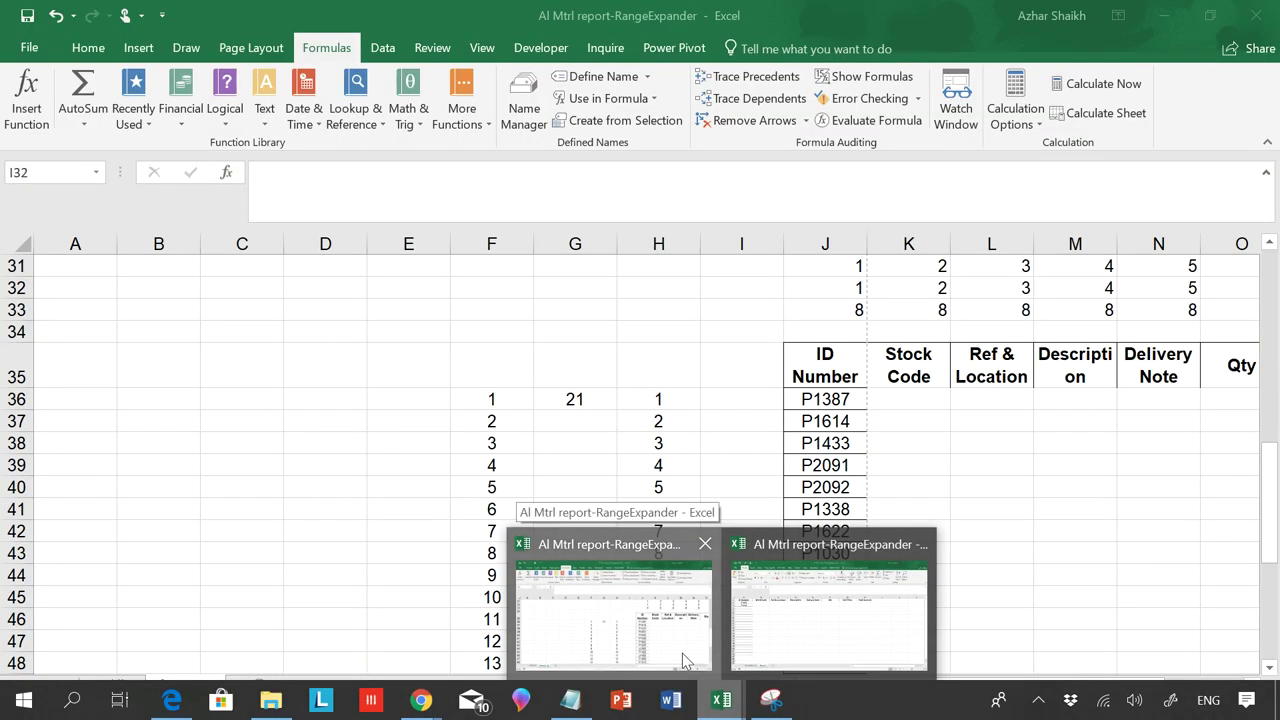
# - Bring RangeExpander forward, review the J31 and J32 helper formulas, and select columns A through I
pyautogui.click(682, 653)
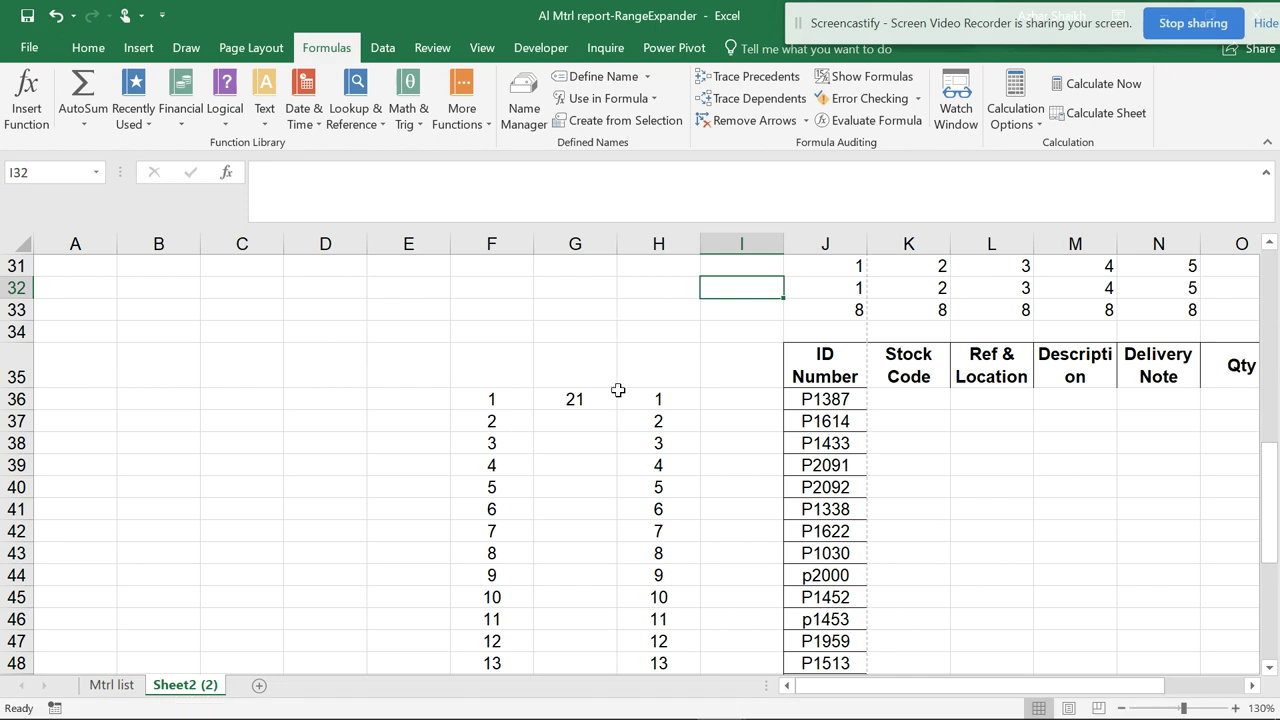
pyautogui.click(856, 268)
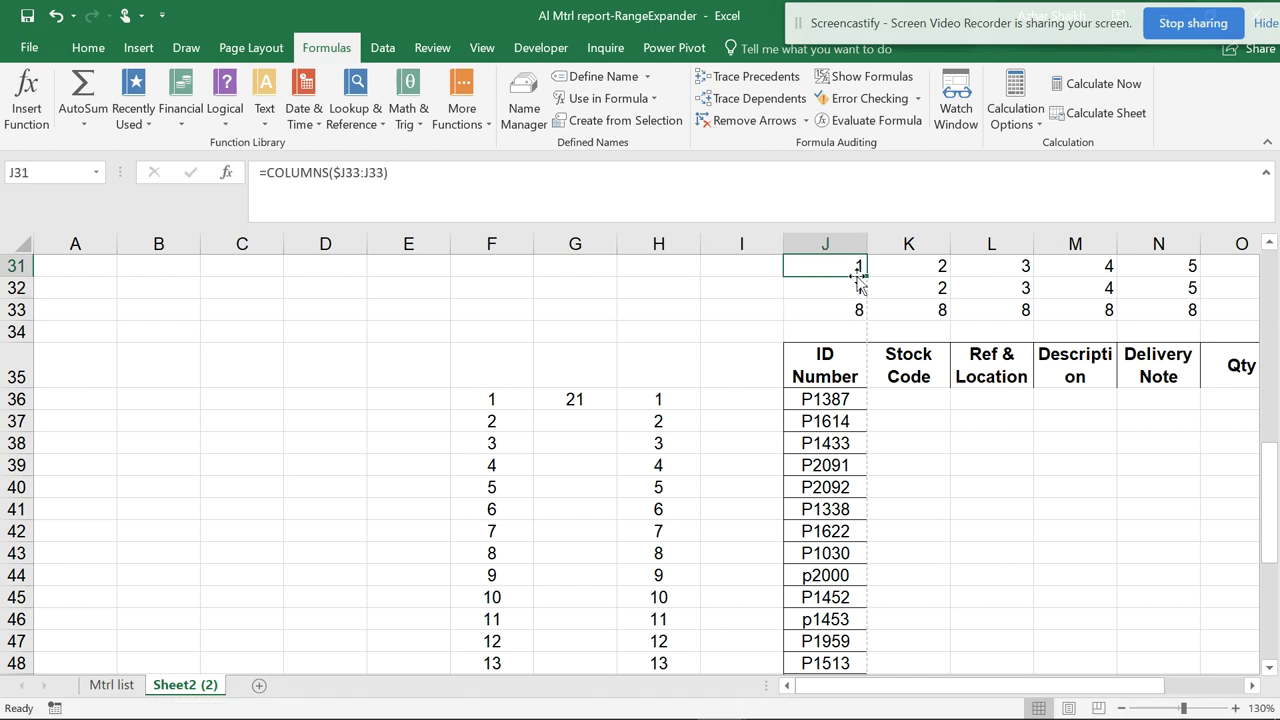
pyautogui.moveTo(858, 278); pyautogui.dragTo(858, 305)
pyautogui.click(852, 288)
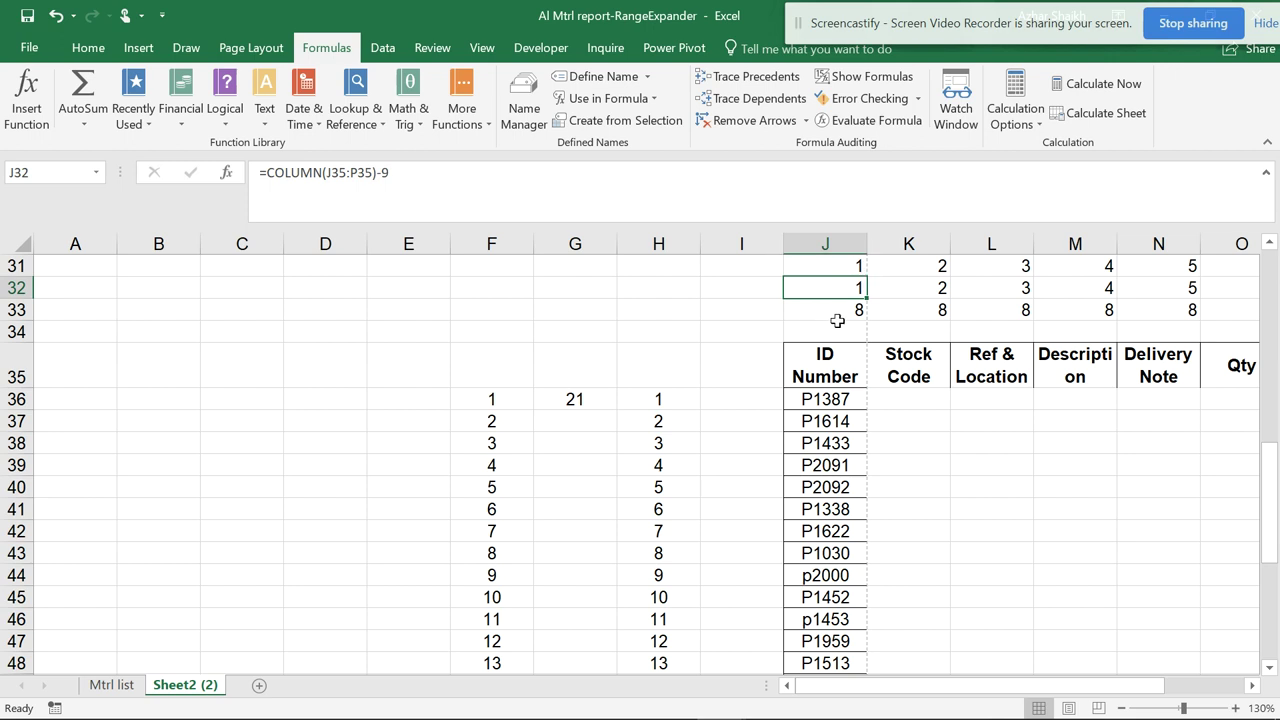
pyautogui.moveTo(741, 244); pyautogui.dragTo(62, 244)
# - Delete columns A–I, then check the shifted helper formulas in A32, A31 and A31:G31
pyautogui.rightClick(62, 244)
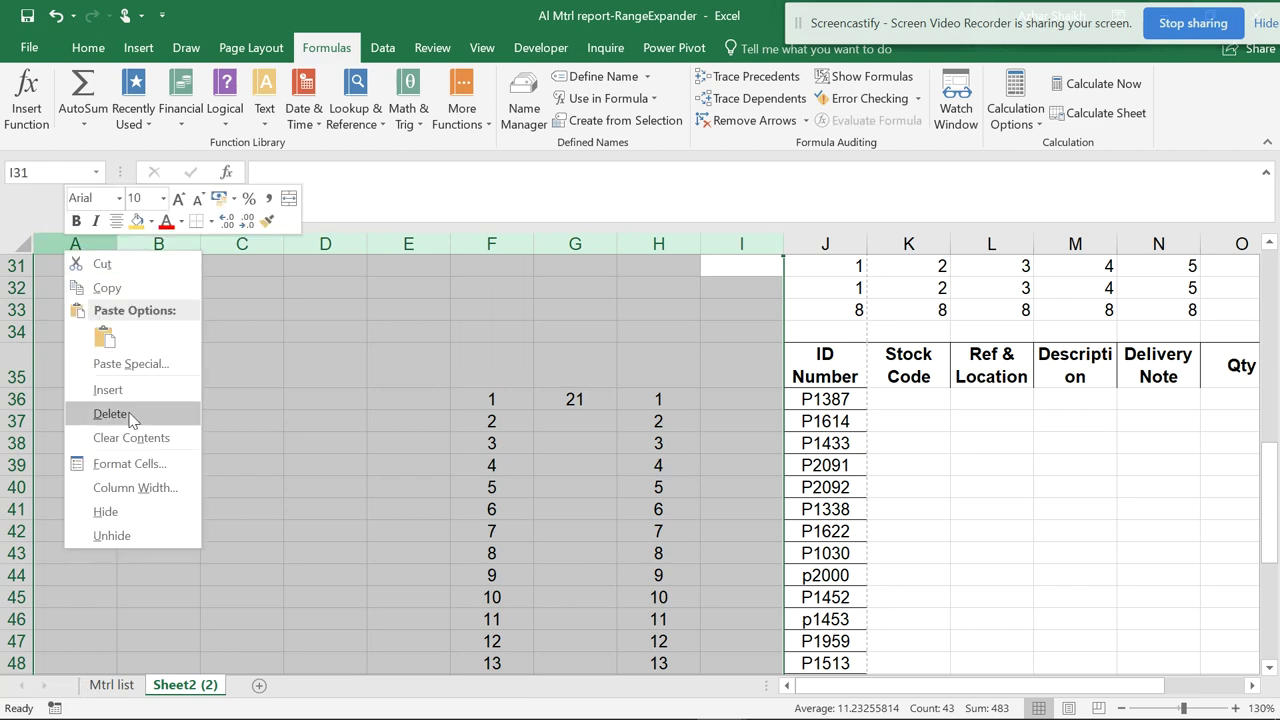
pyautogui.click(111, 414)
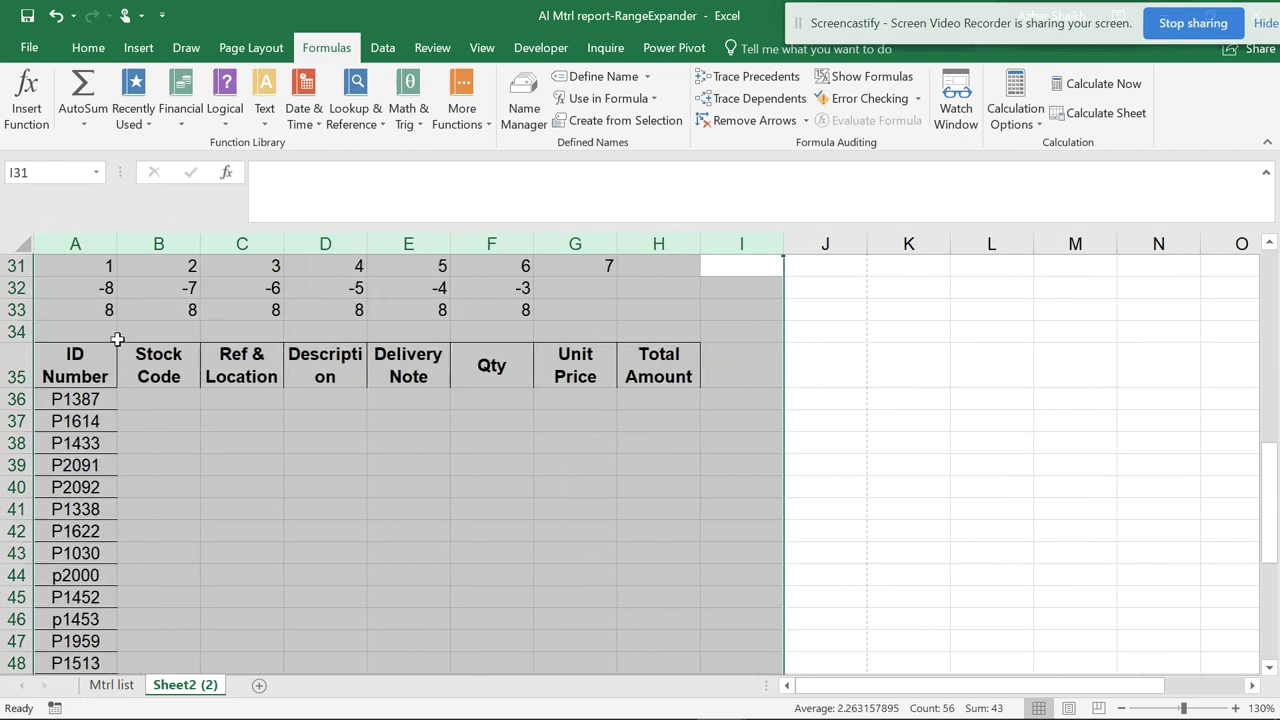
pyautogui.click(103, 287)
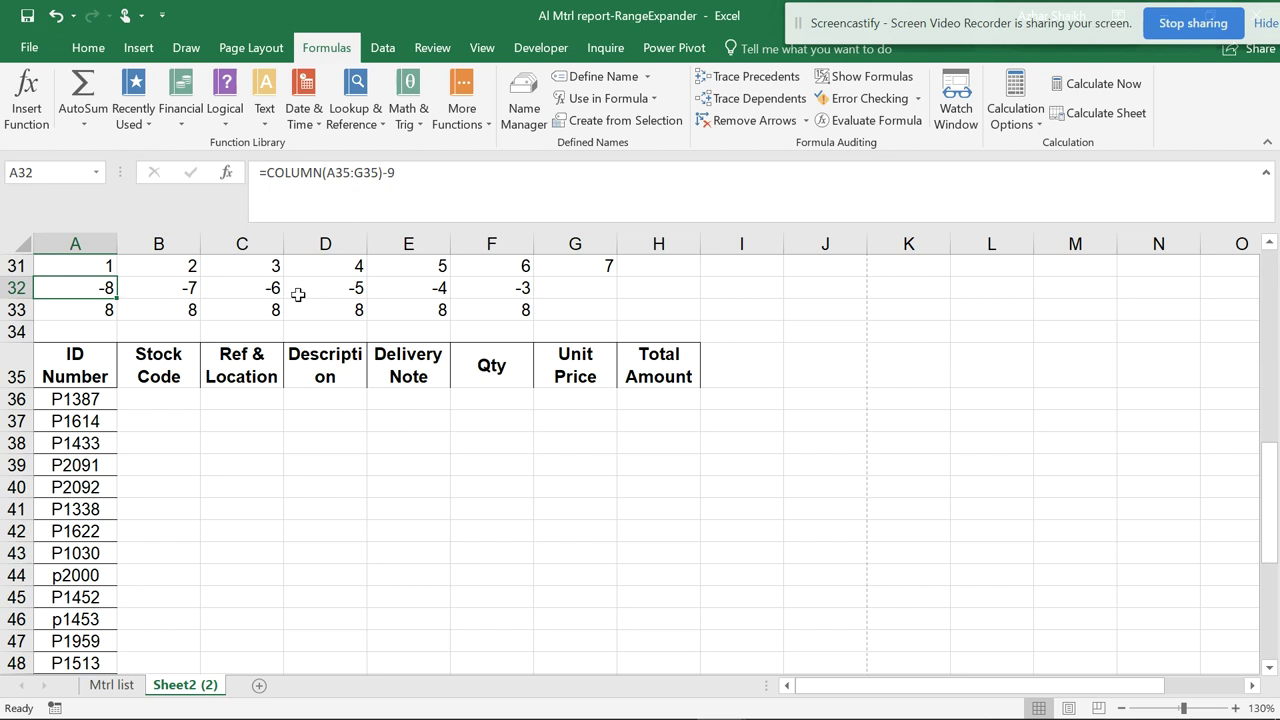
pyautogui.click(104, 268)
pyautogui.moveTo(104, 268); pyautogui.dragTo(595, 268)
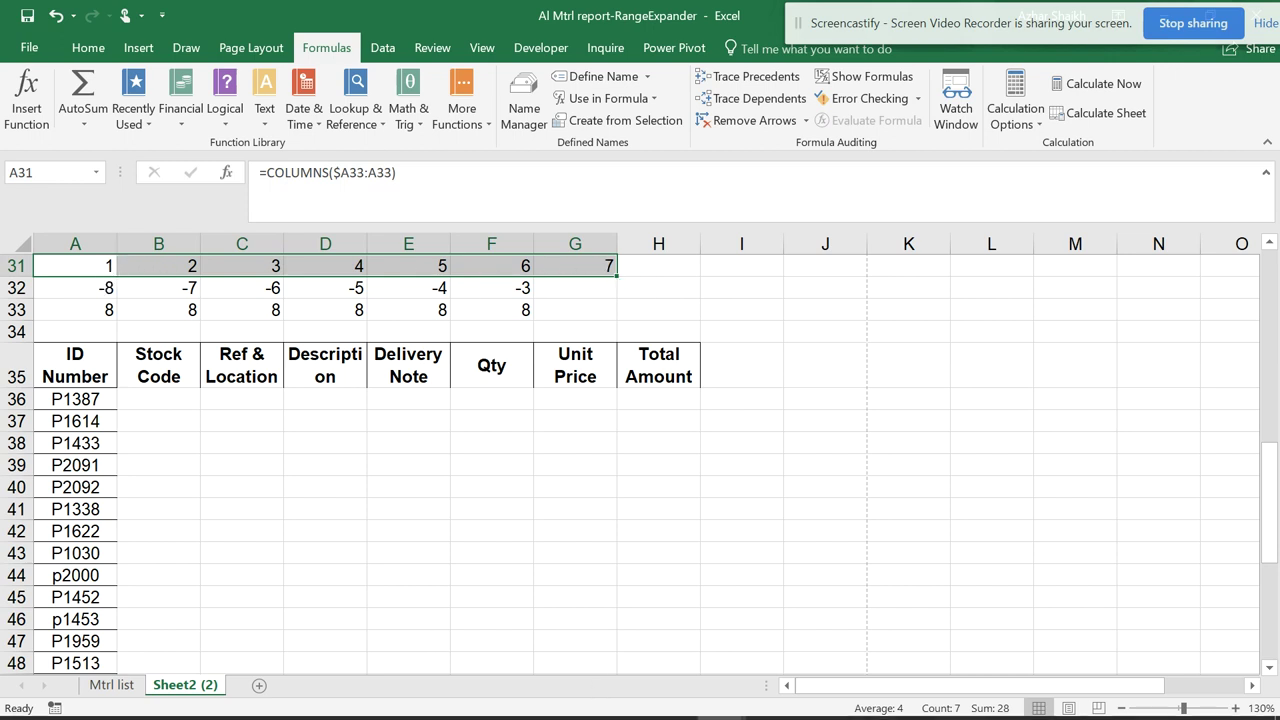
pyautogui.click(743, 700)
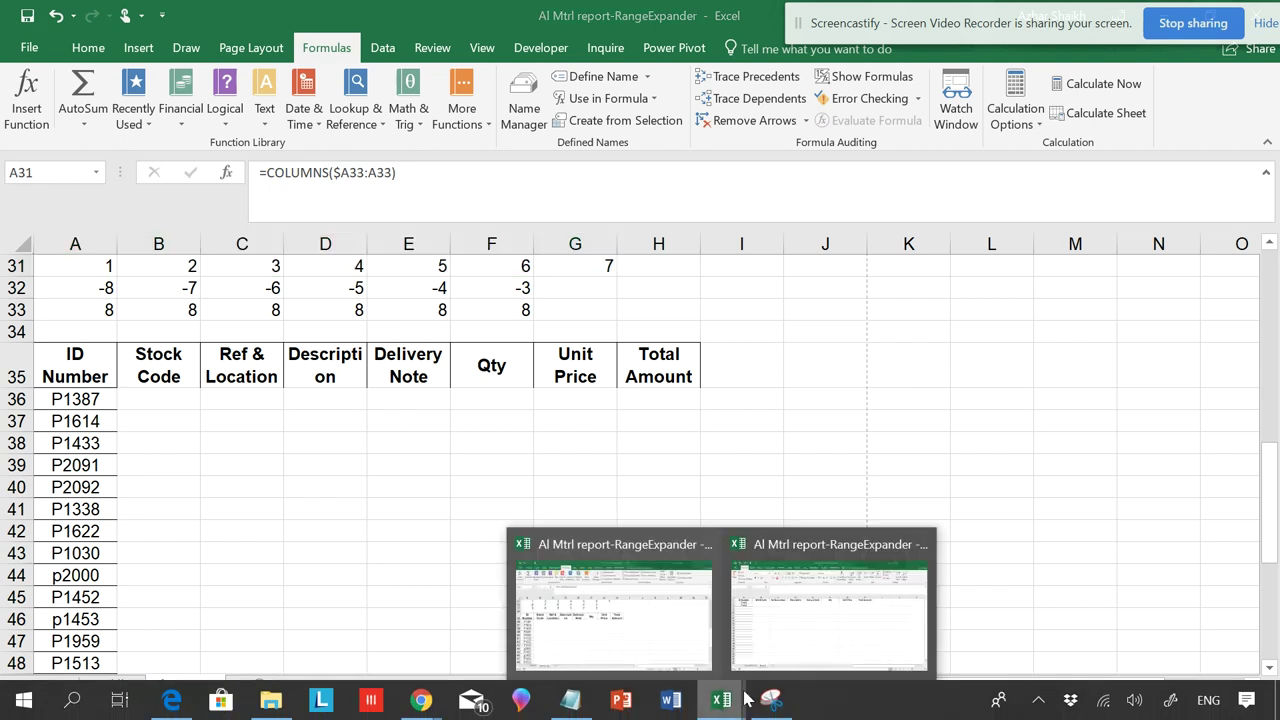
# - Switch to the other workbook's Sheet1 and test A3's ID Number dropdown, keeping P1433
pyautogui.click(789, 654)
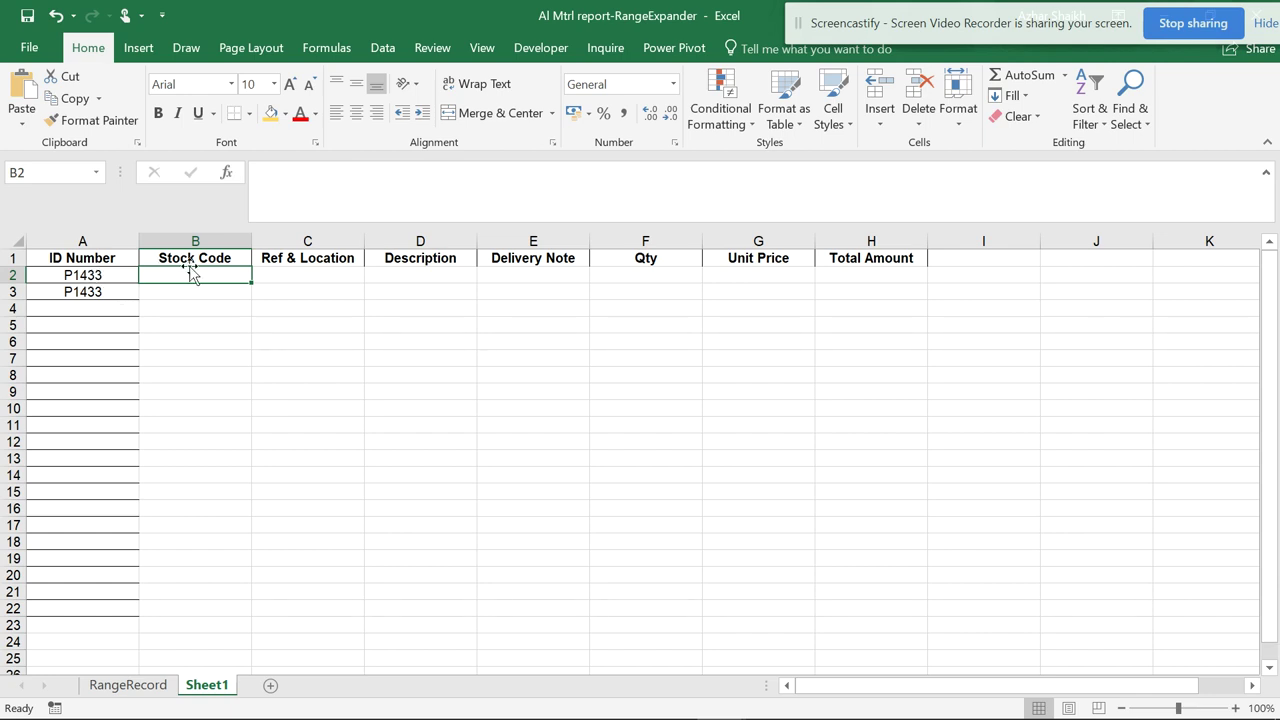
pyautogui.click(110, 274)
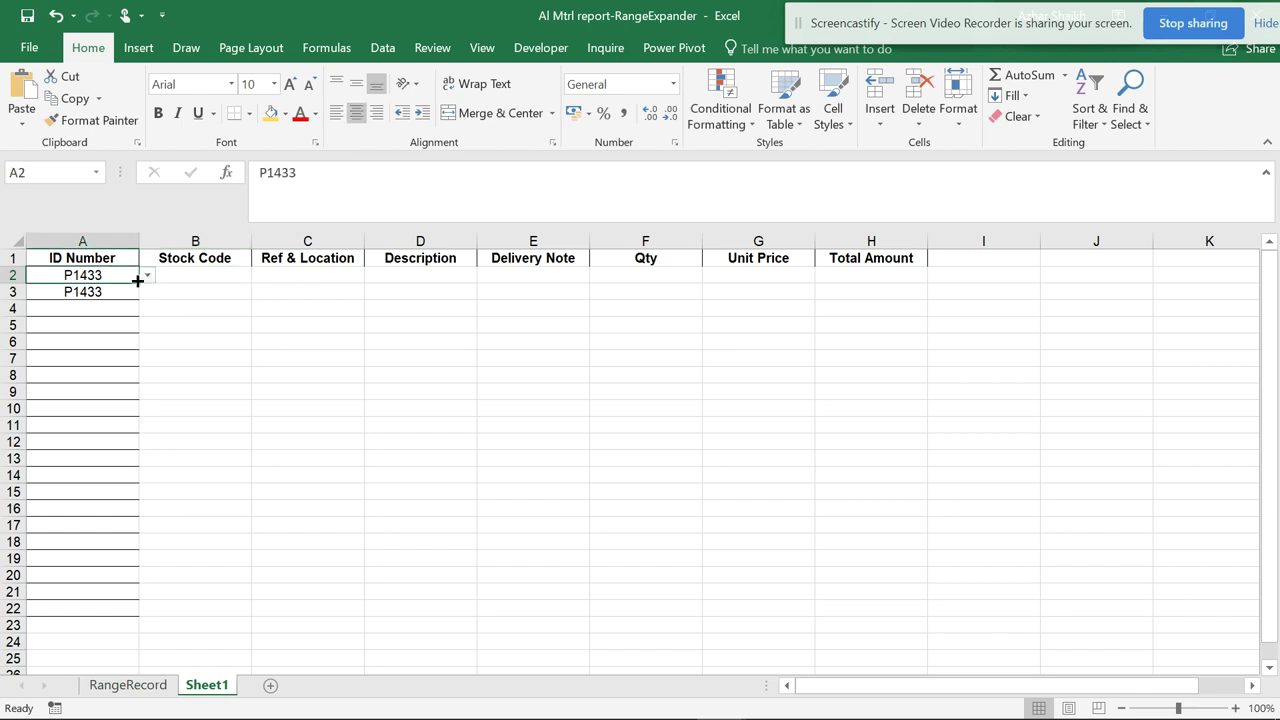
pyautogui.click(132, 292)
pyautogui.click(147, 291)
pyautogui.click(147, 291)
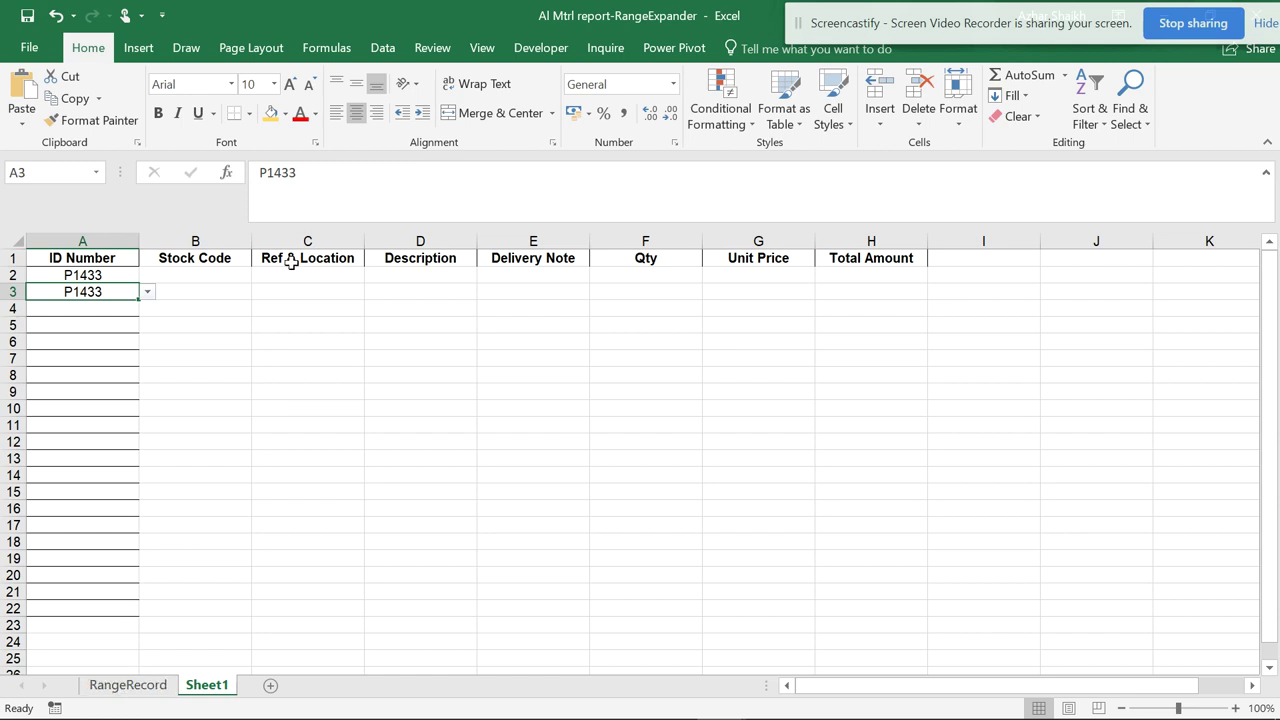
# - Look over the RangeRecord source data, then return to Sheet1 and select Stock Code cell B2
pyautogui.click(243, 260)
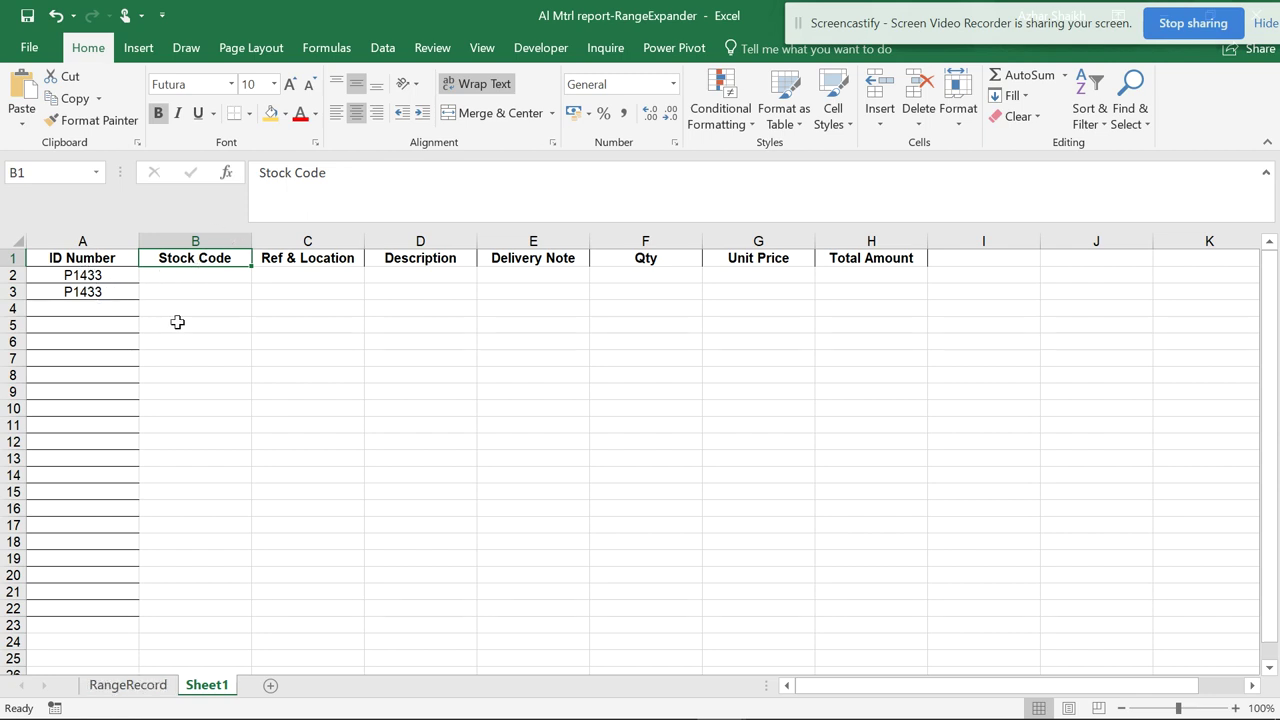
pyautogui.click(141, 688)
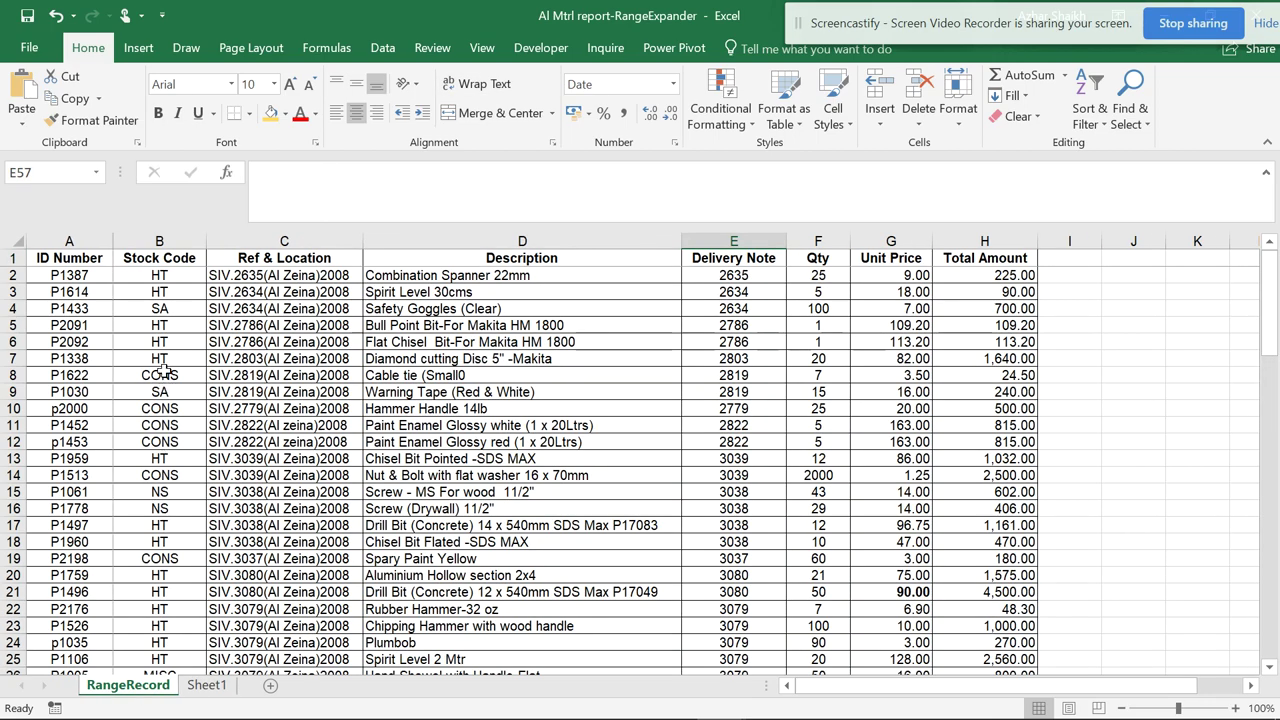
pyautogui.click(196, 687)
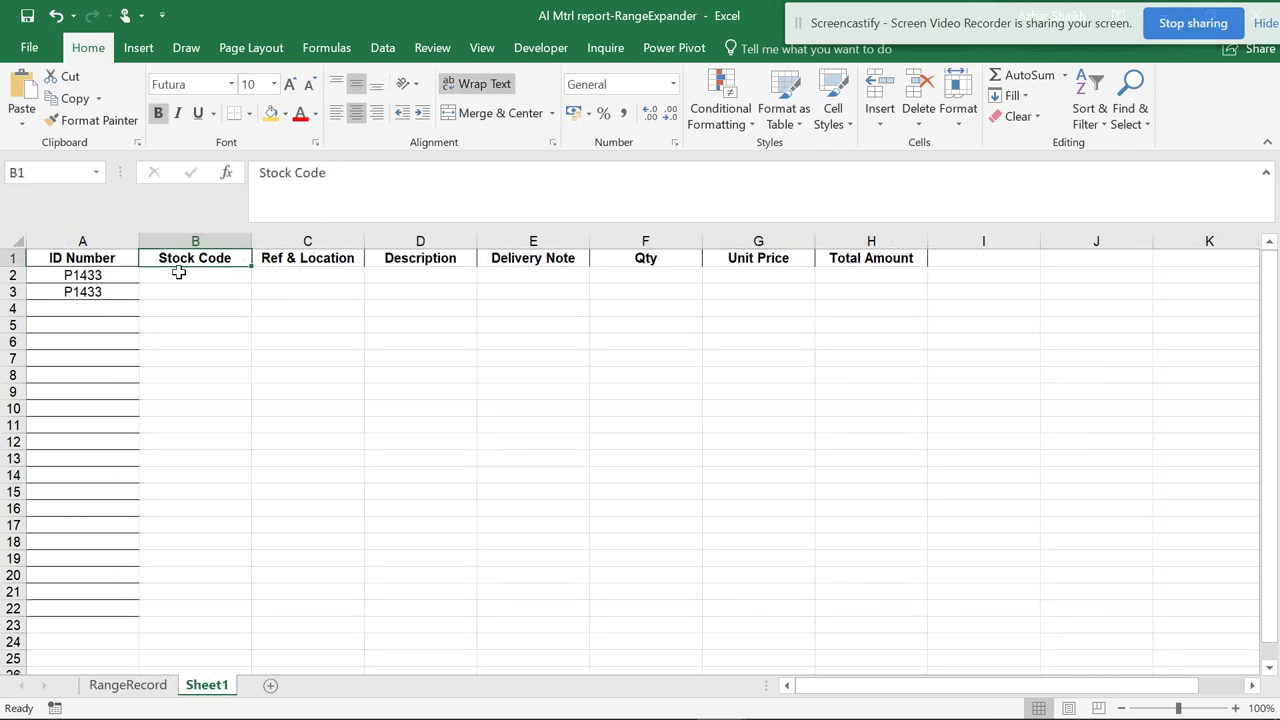
pyautogui.click(180, 275)
# - Start a VLOOKUP in B2 on A2's ID against the RangeRecord table A2:H93
pyautogui.write('=vlookup')
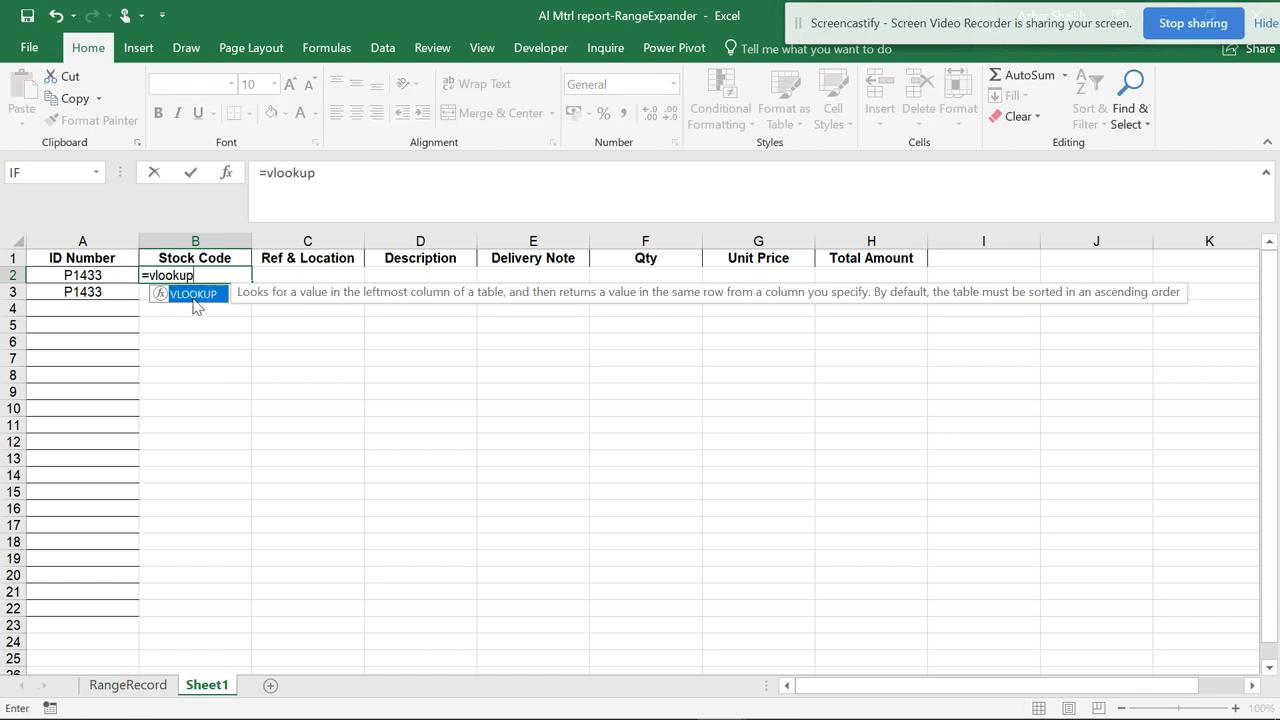
pyautogui.write('(')
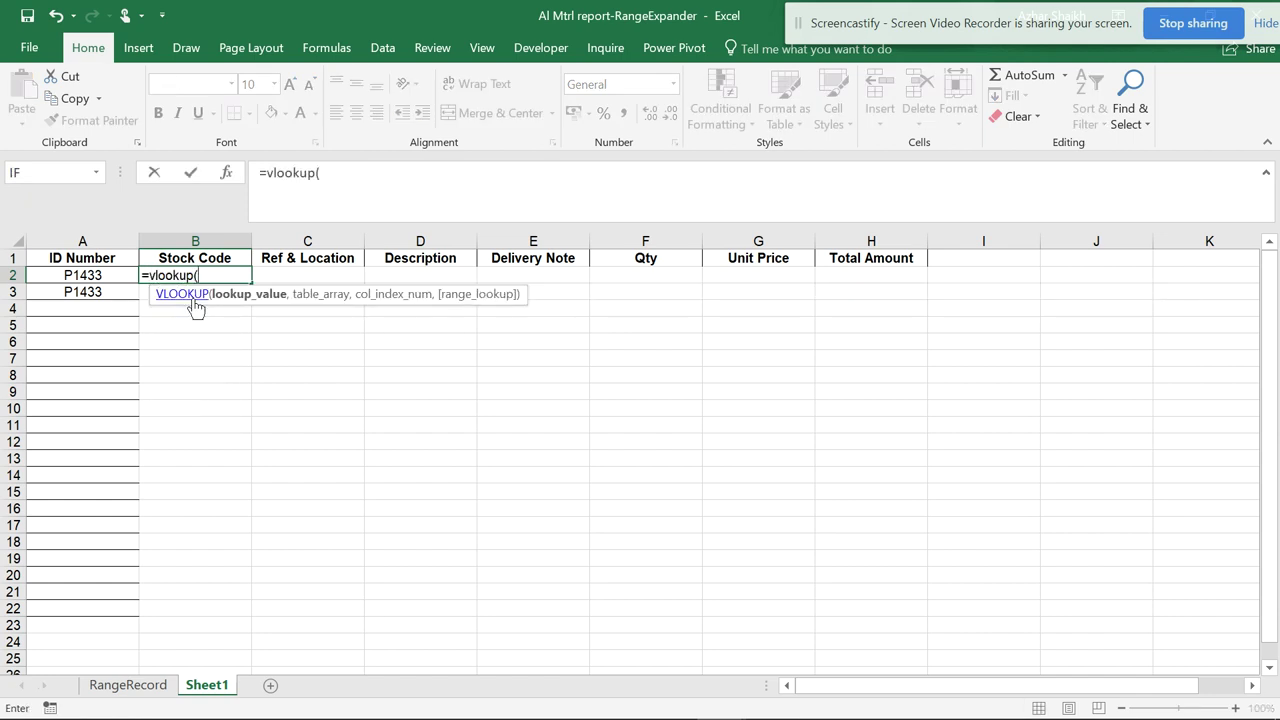
pyautogui.click(104, 281)
pyautogui.write(',')
pyautogui.click(128, 685)
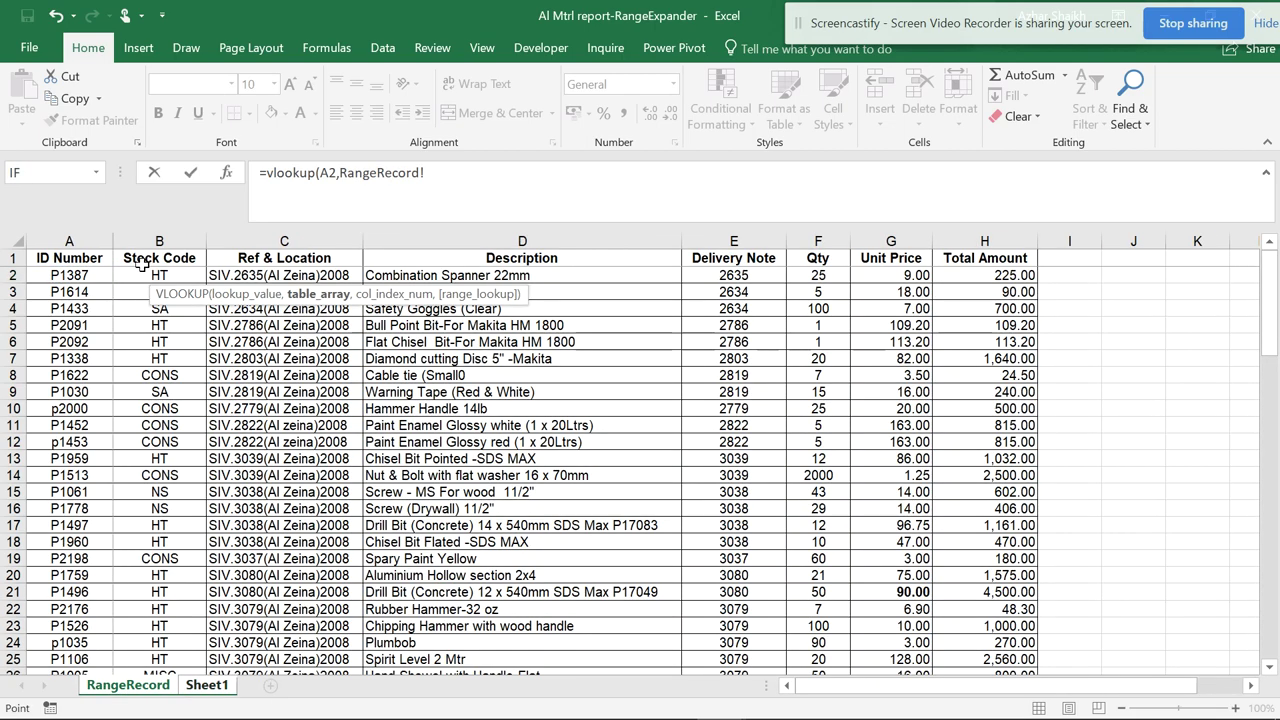
pyautogui.click(75, 278)
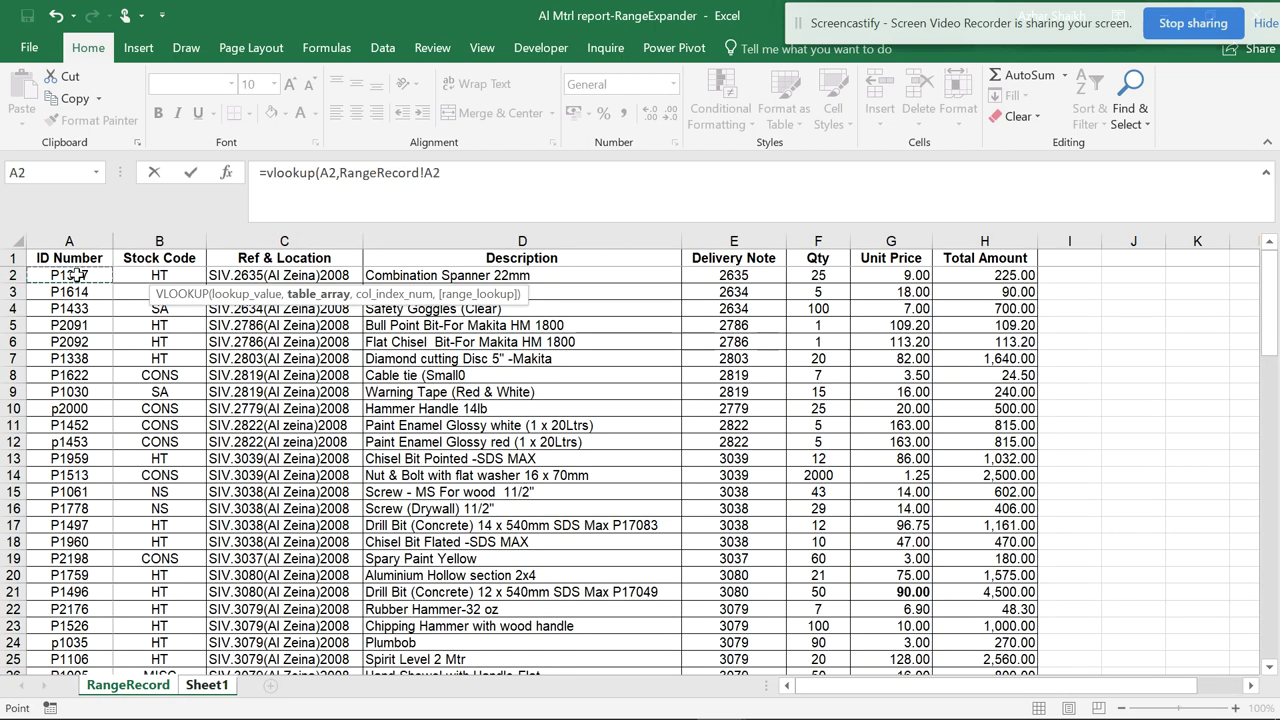
pyautogui.hotkey('ctrl', 'shift', 'Right')
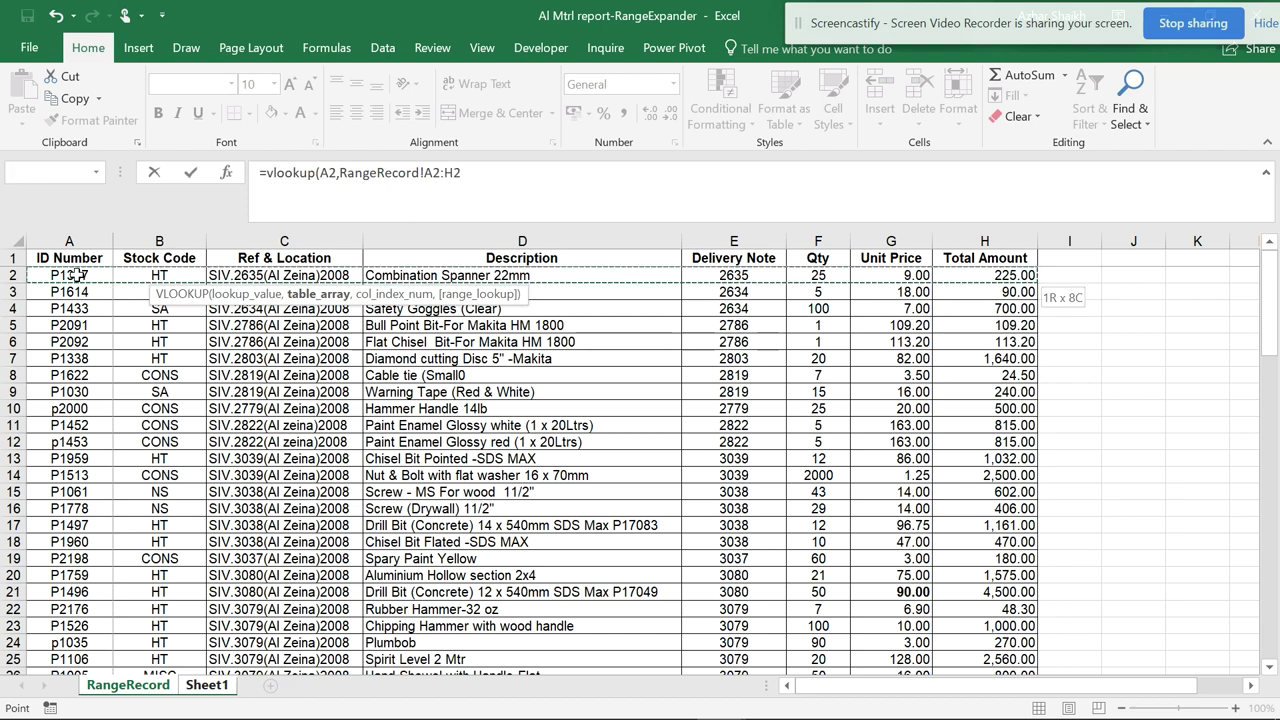
pyautogui.hotkey('ctrl', 'shift', 'Down')
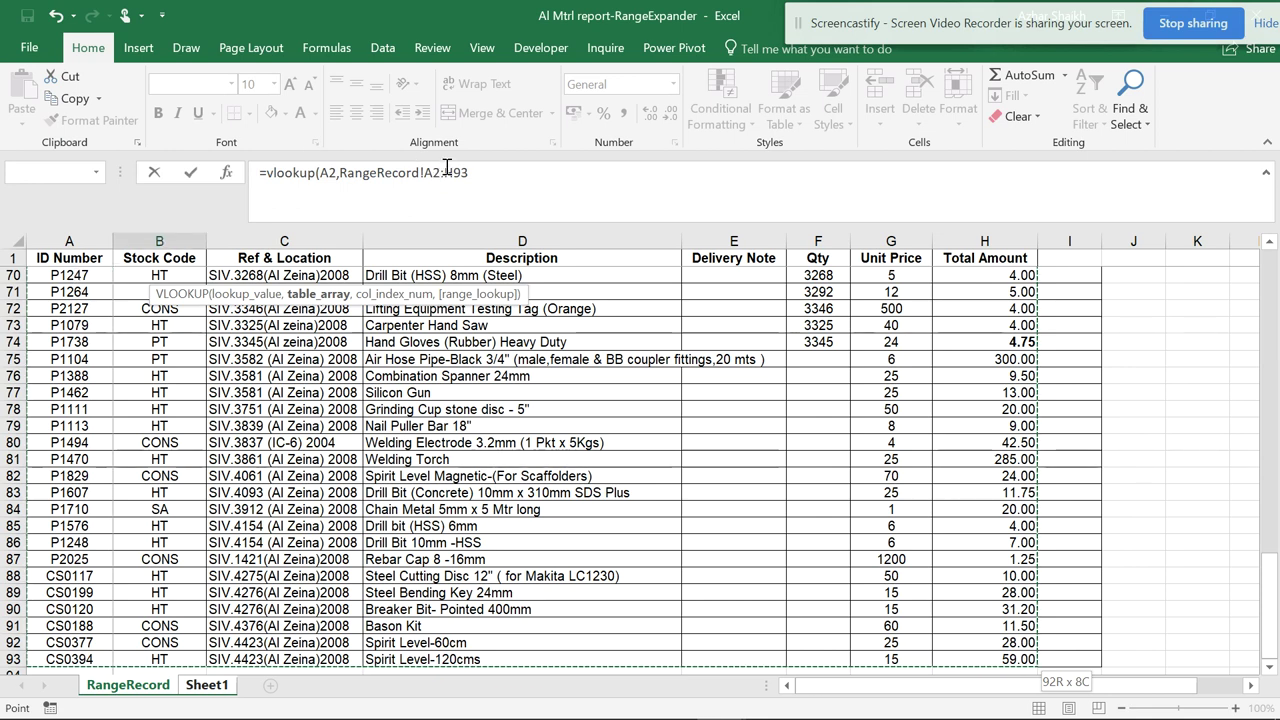
# - Make the table range $A$2:$H$93, add column index 2 and exact match, and enter it
pyautogui.click(450, 171)
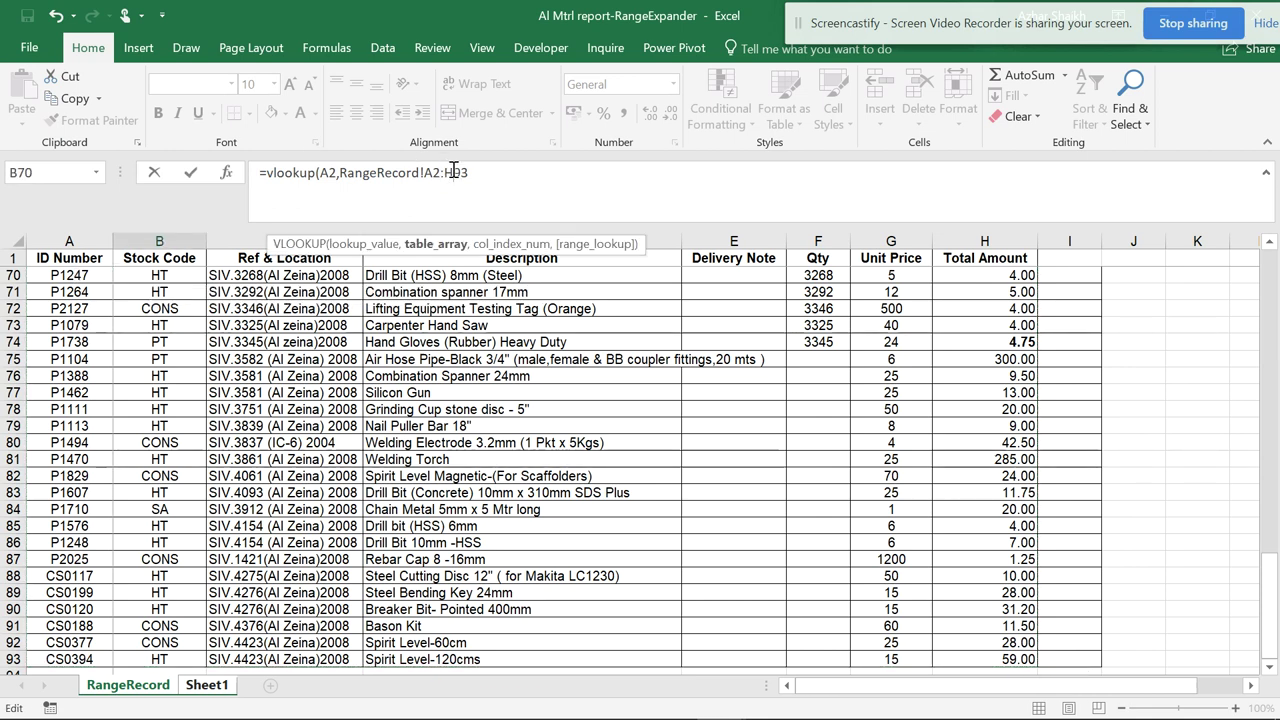
pyautogui.press('F4')
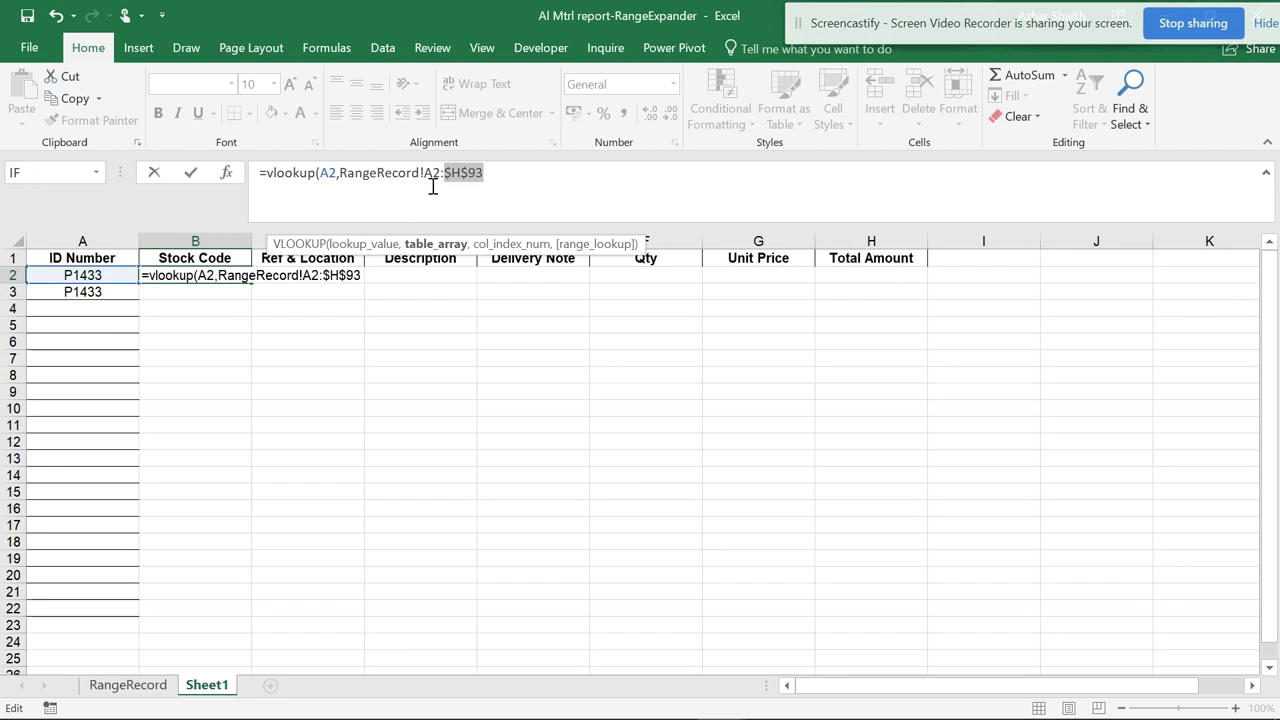
pyautogui.click(444, 176)
pyautogui.press('F4')
pyautogui.click(524, 174)
pyautogui.write(',2')
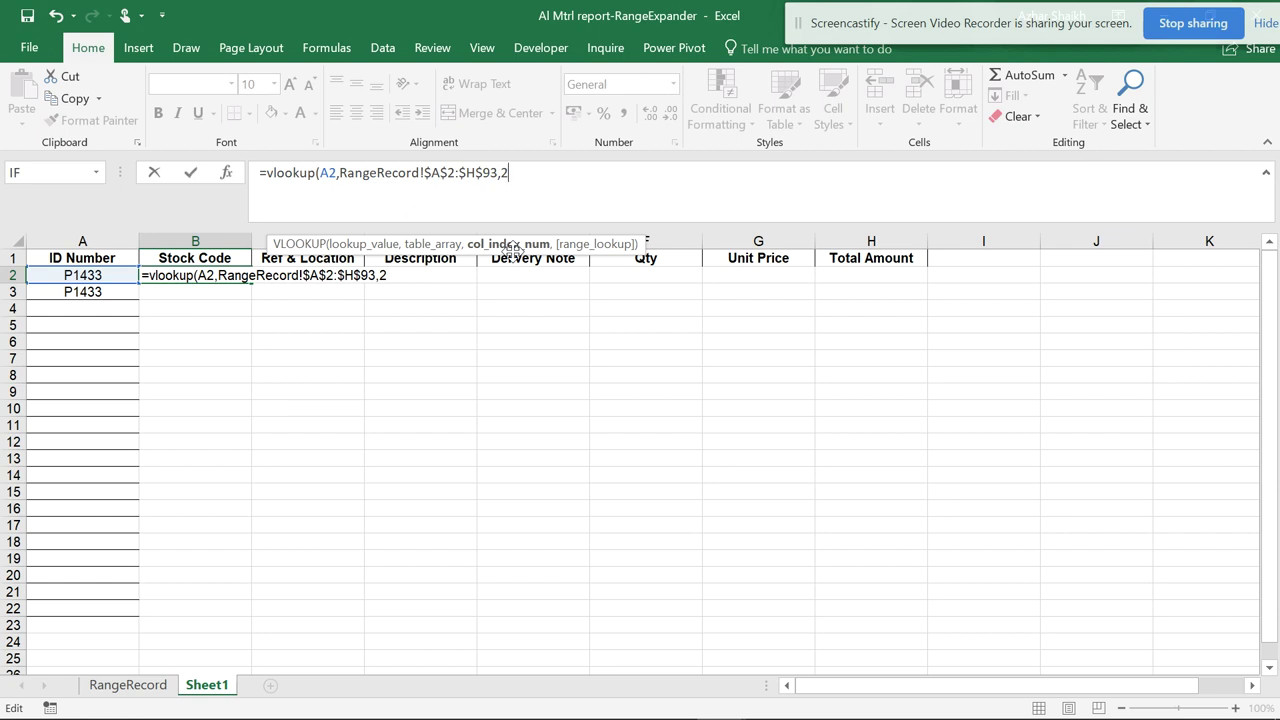
pyautogui.write(',0')
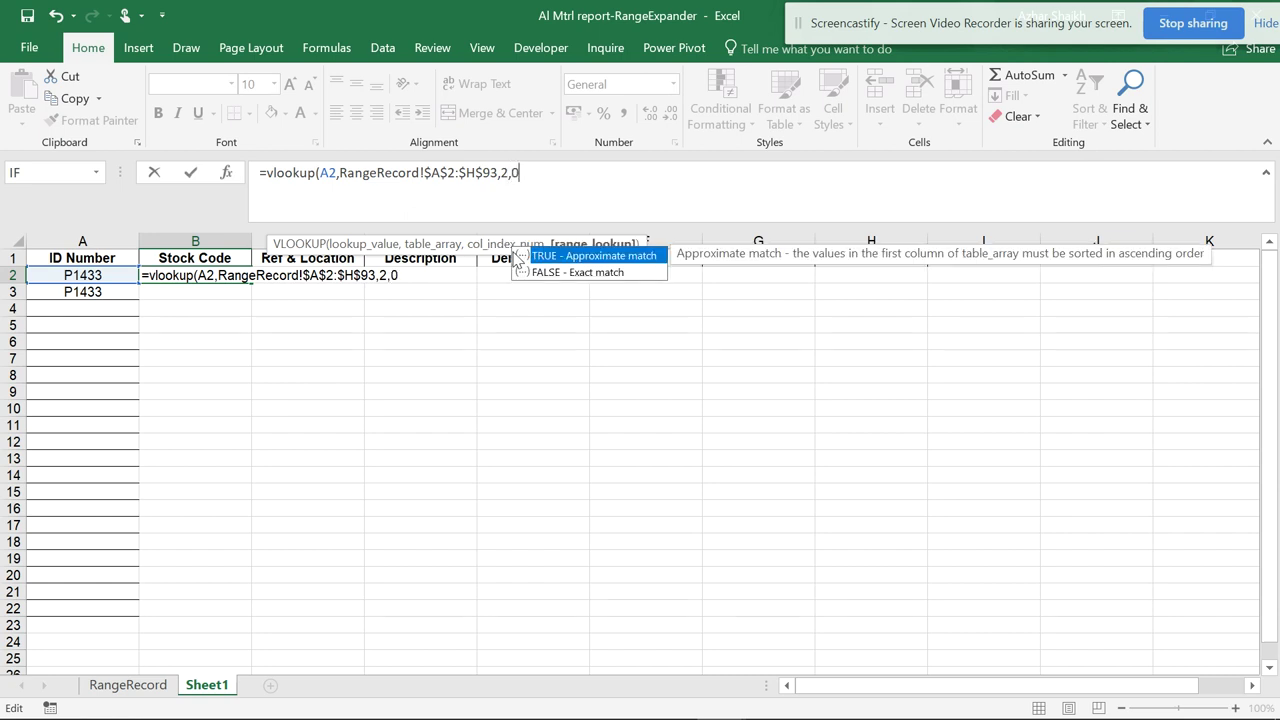
pyautogui.write(')')
pyautogui.press('Return')
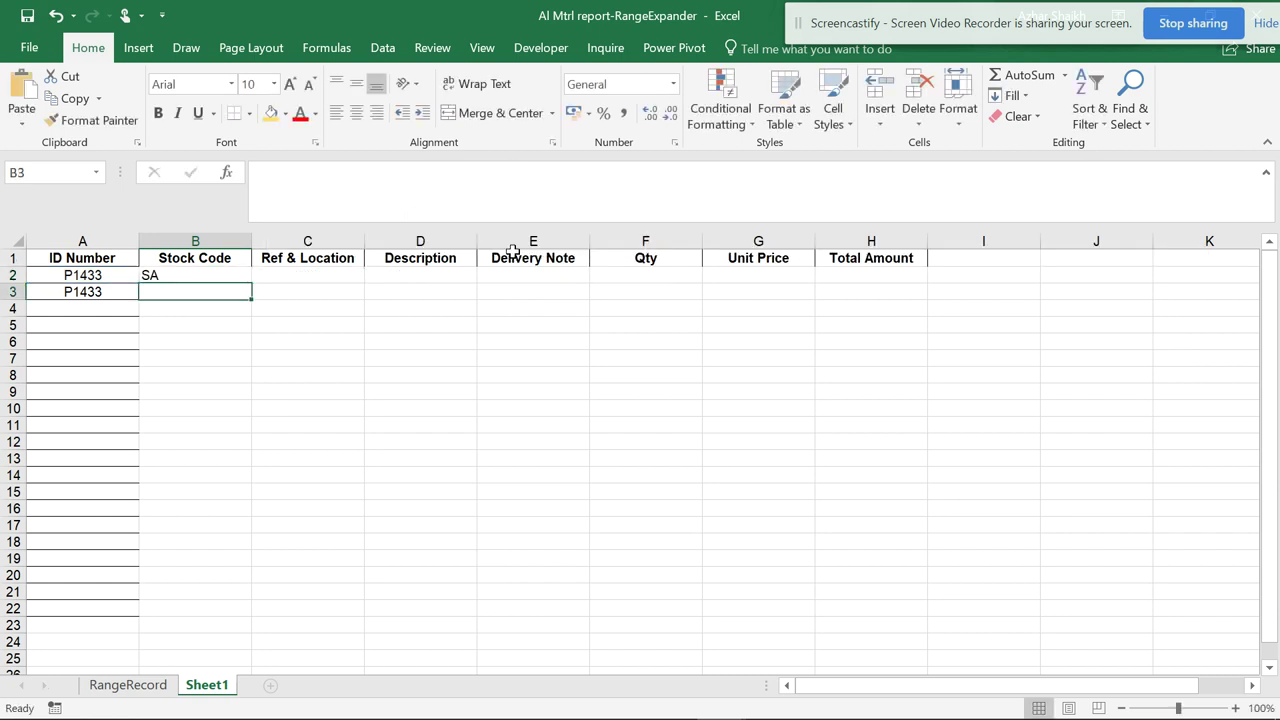
# - Pick P1338 from A2's ID Number dropdown to test the Stock Code lookup
pyautogui.click(213, 273)
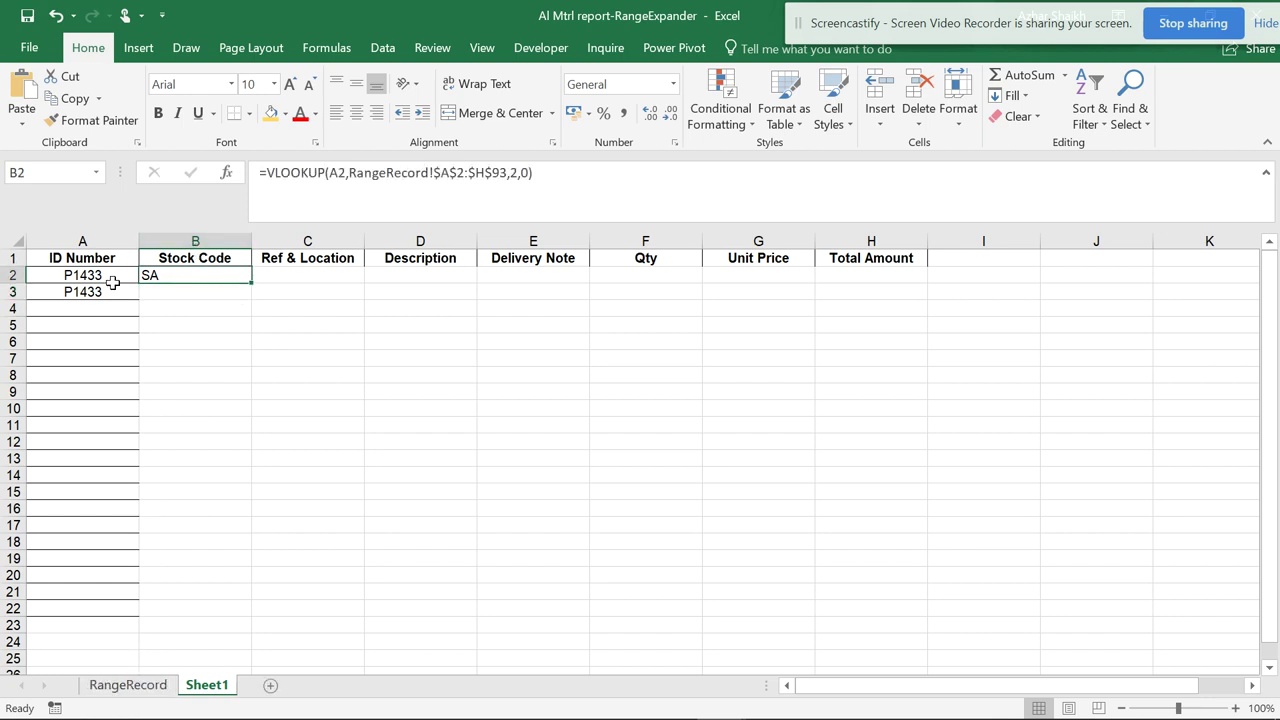
pyautogui.click(115, 279)
pyautogui.click(147, 276)
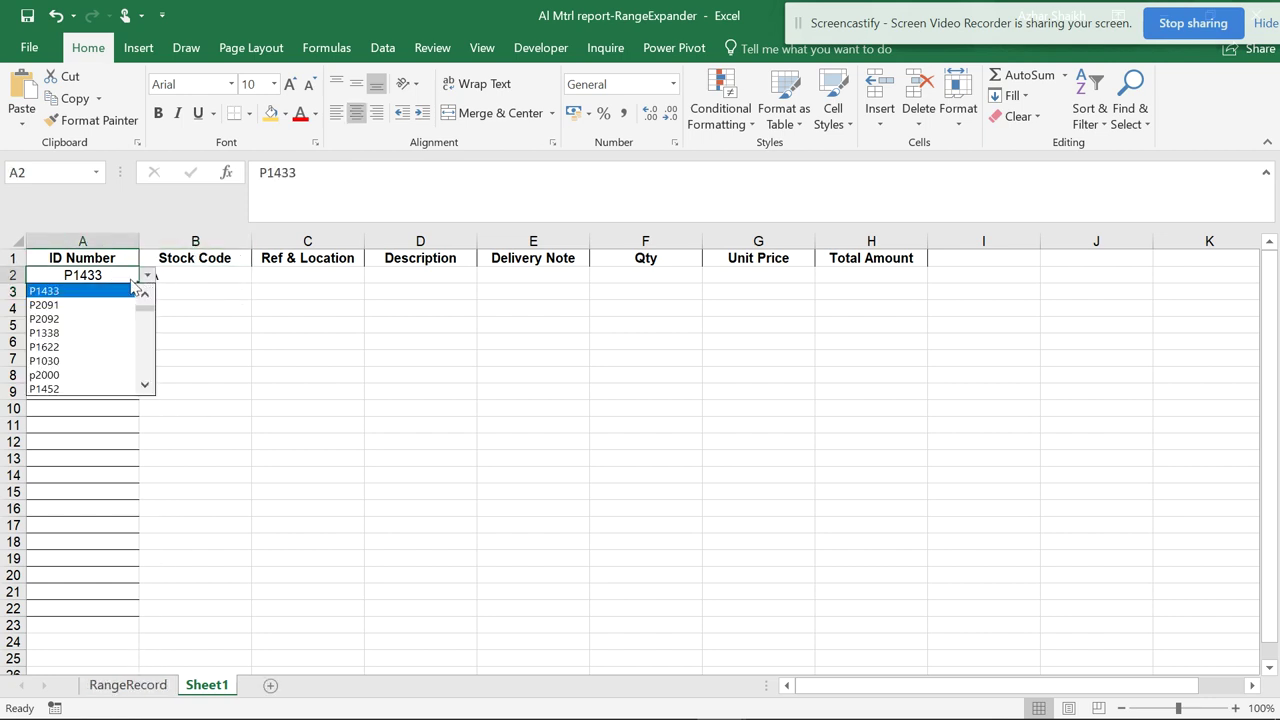
pyautogui.click(69, 331)
pyautogui.click(154, 345)
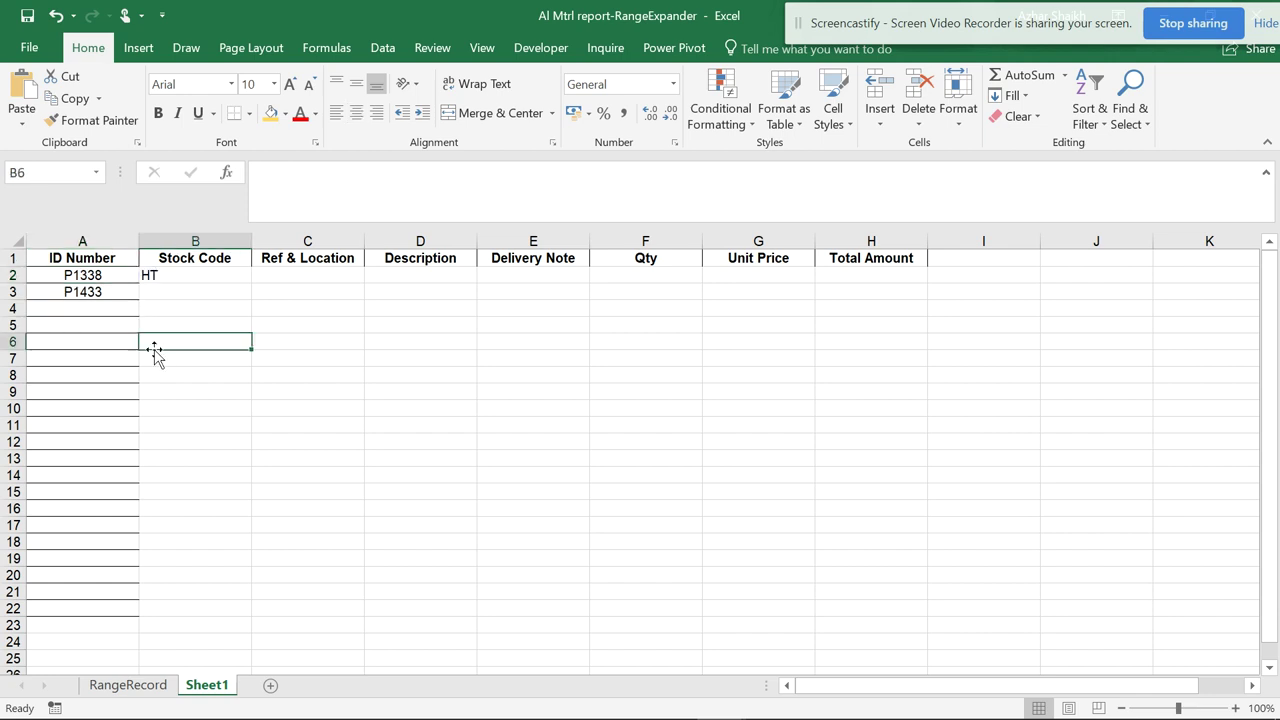
# - Centre-align the Stock Code column B
pyautogui.click(191, 244)
pyautogui.click(356, 112)
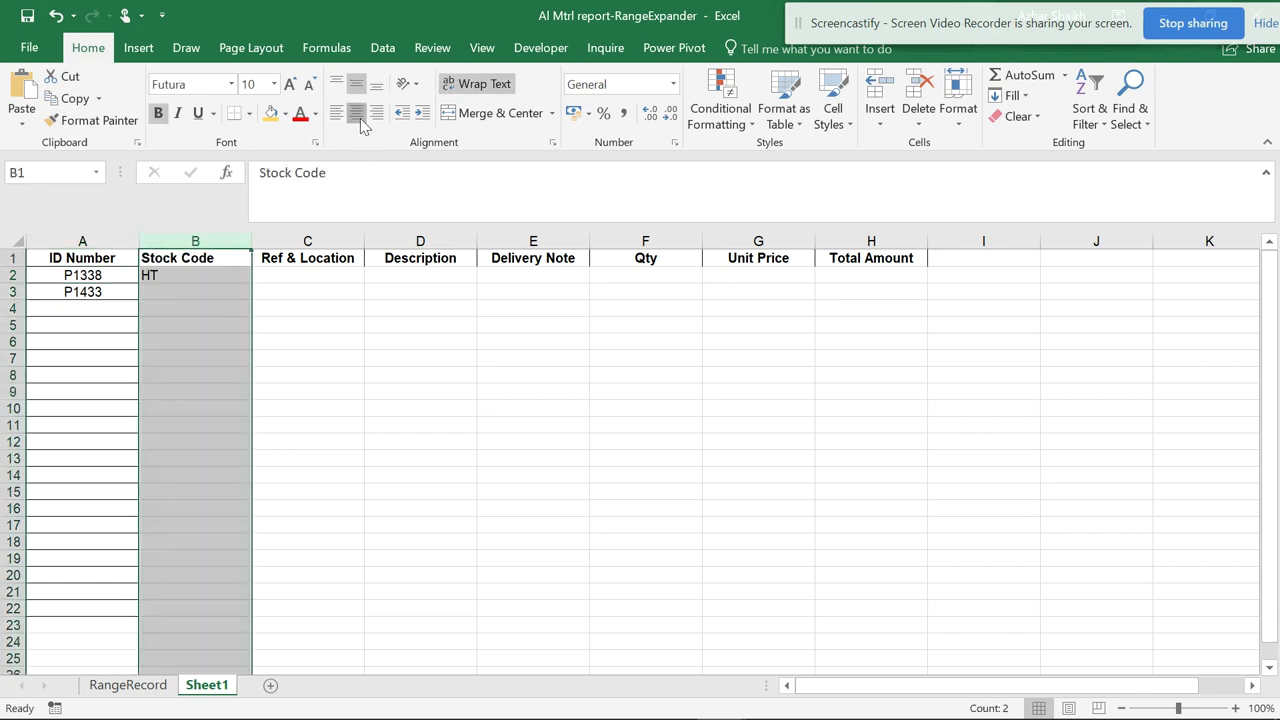
pyautogui.click(356, 112)
# - Pick p2000 from A2's dropdown and check B2 now returns CONS
pyautogui.click(105, 272)
pyautogui.click(148, 276)
pyautogui.click(94, 333)
pyautogui.click(184, 342)
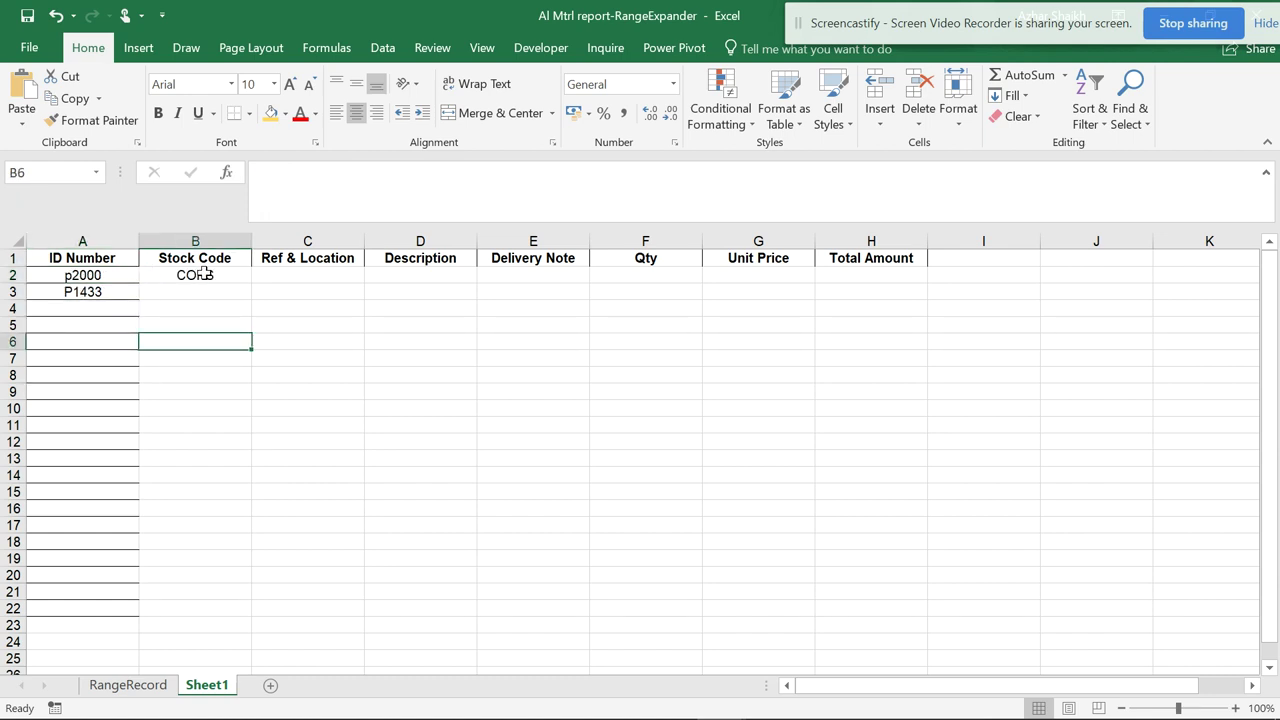
pyautogui.click(210, 280)
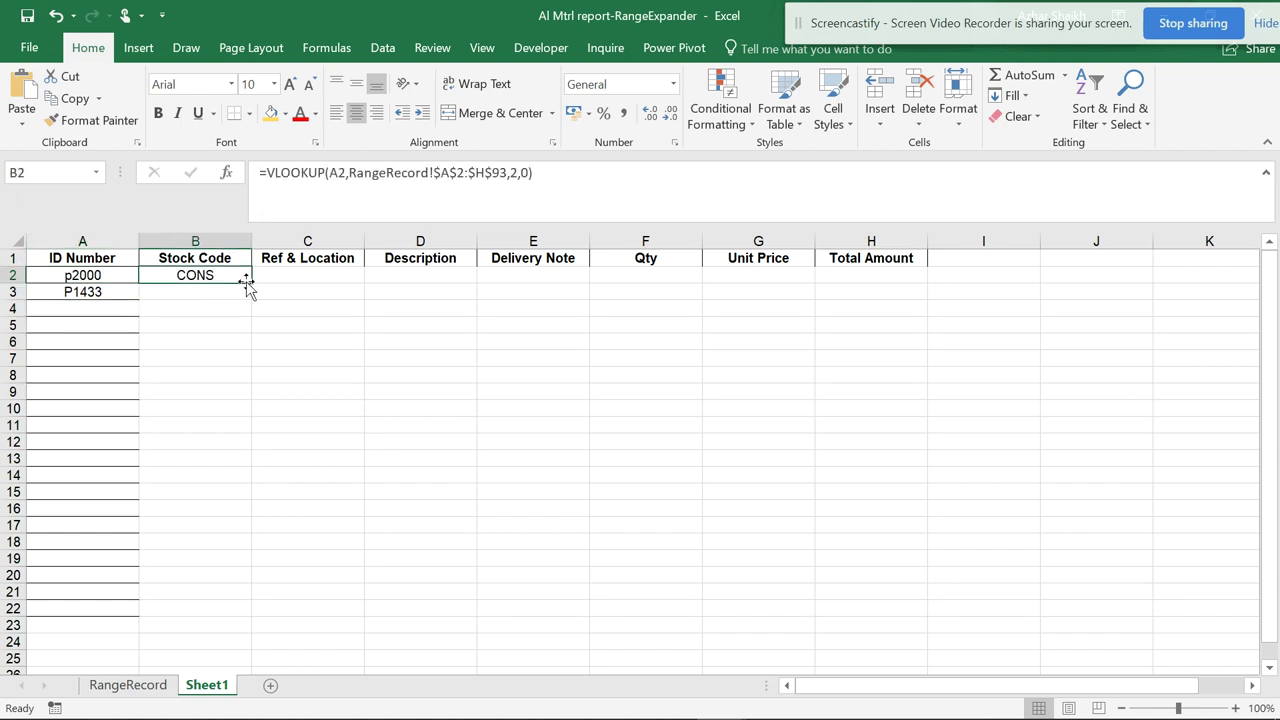
# - Copy B2's VLOOKUP into C2 and D2 and inspect C2's copied formula
pyautogui.moveTo(252, 283); pyautogui.dragTo(481, 289)
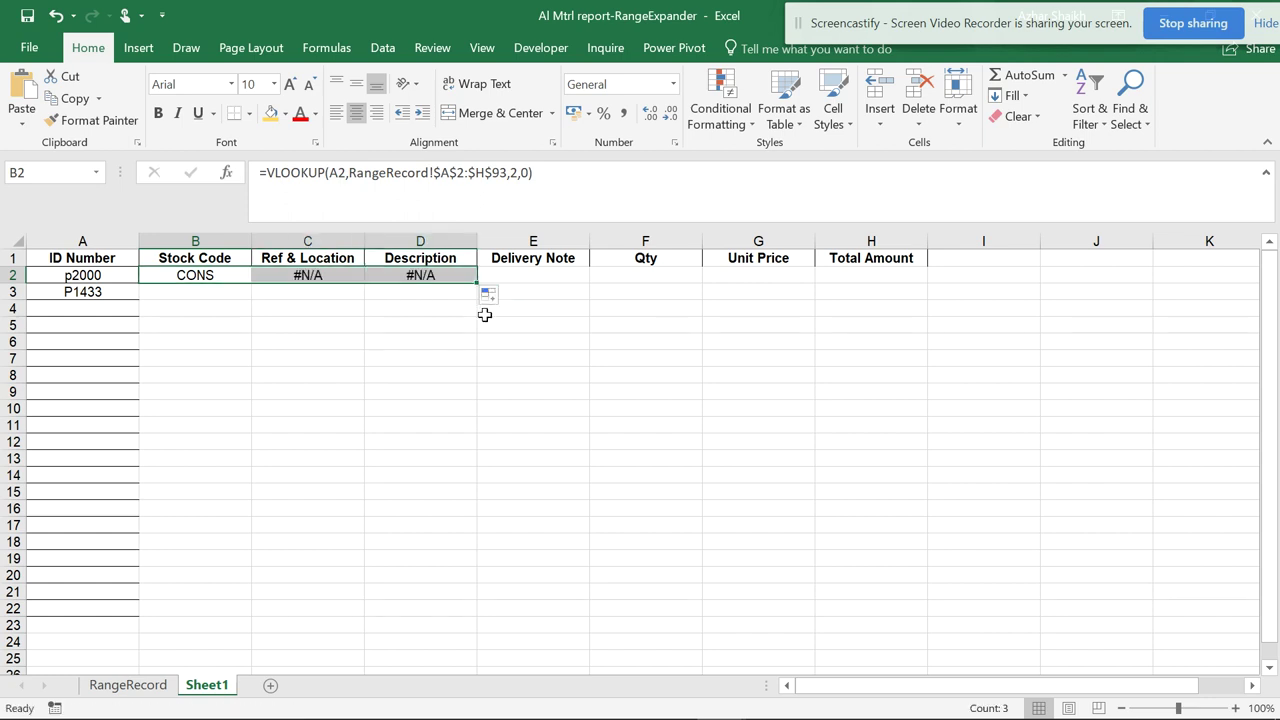
pyautogui.click(316, 275)
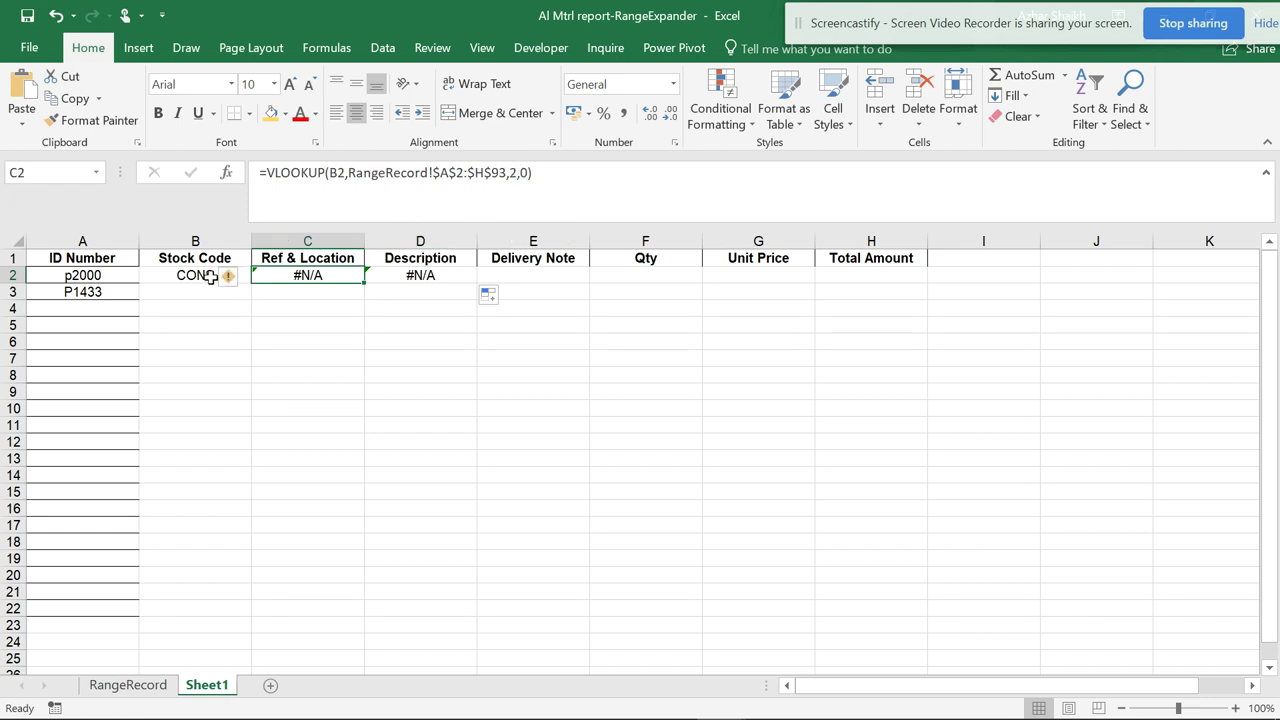
pyautogui.doubleClick(284, 276)
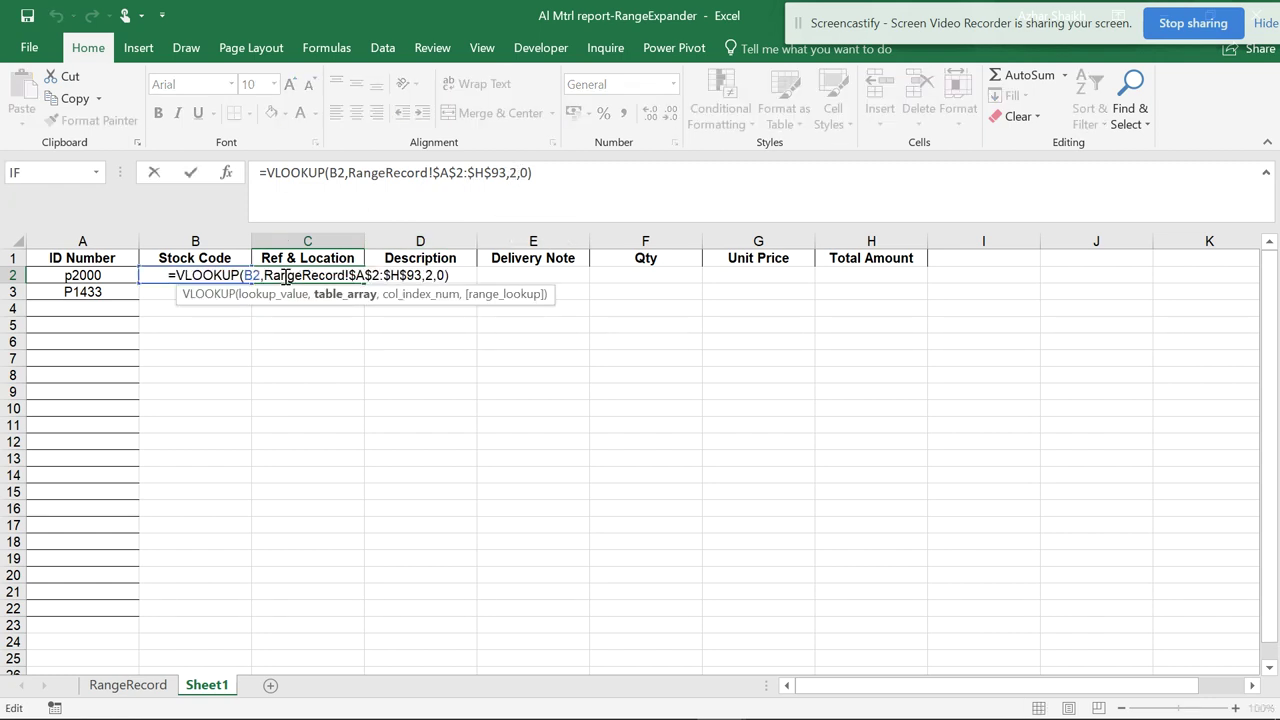
pyautogui.press('Escape')
pyautogui.press('Left')
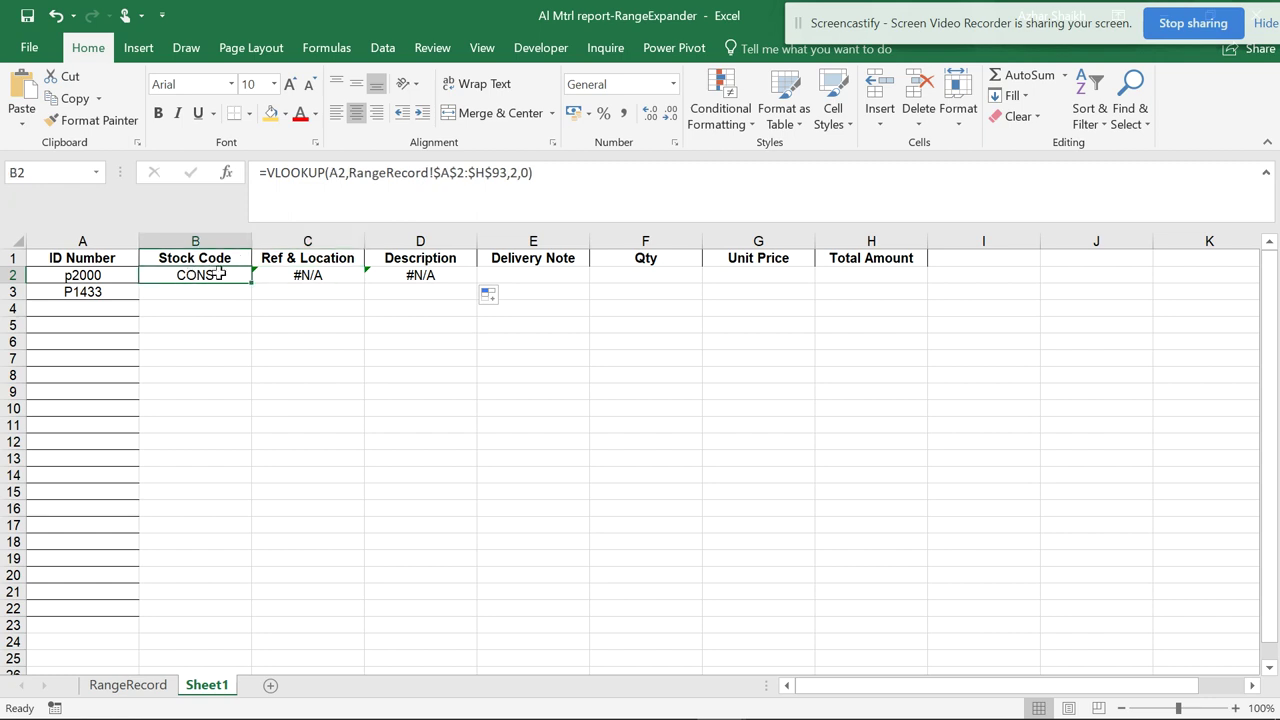
# - Lock B2's lookup value as $A2, then refill the formula into C2 and D2
pyautogui.click(338, 172)
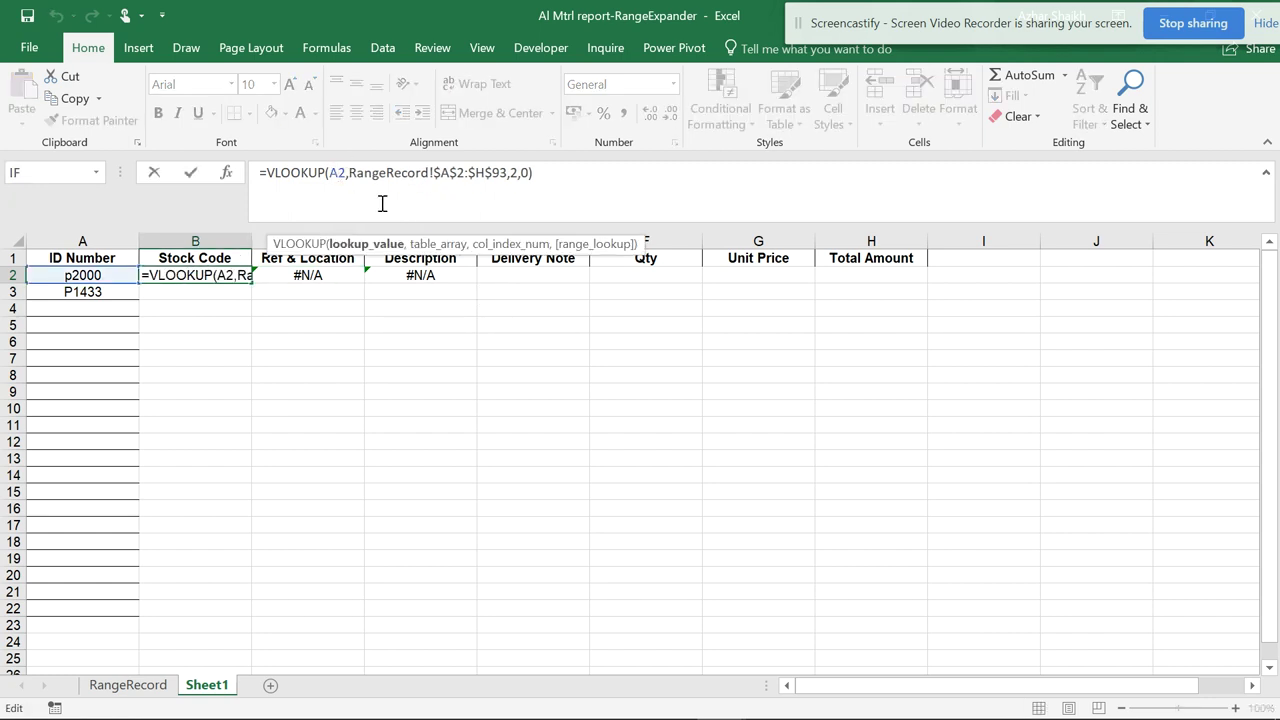
pyautogui.press('F4')
pyautogui.press('F4')
pyautogui.press('F4')
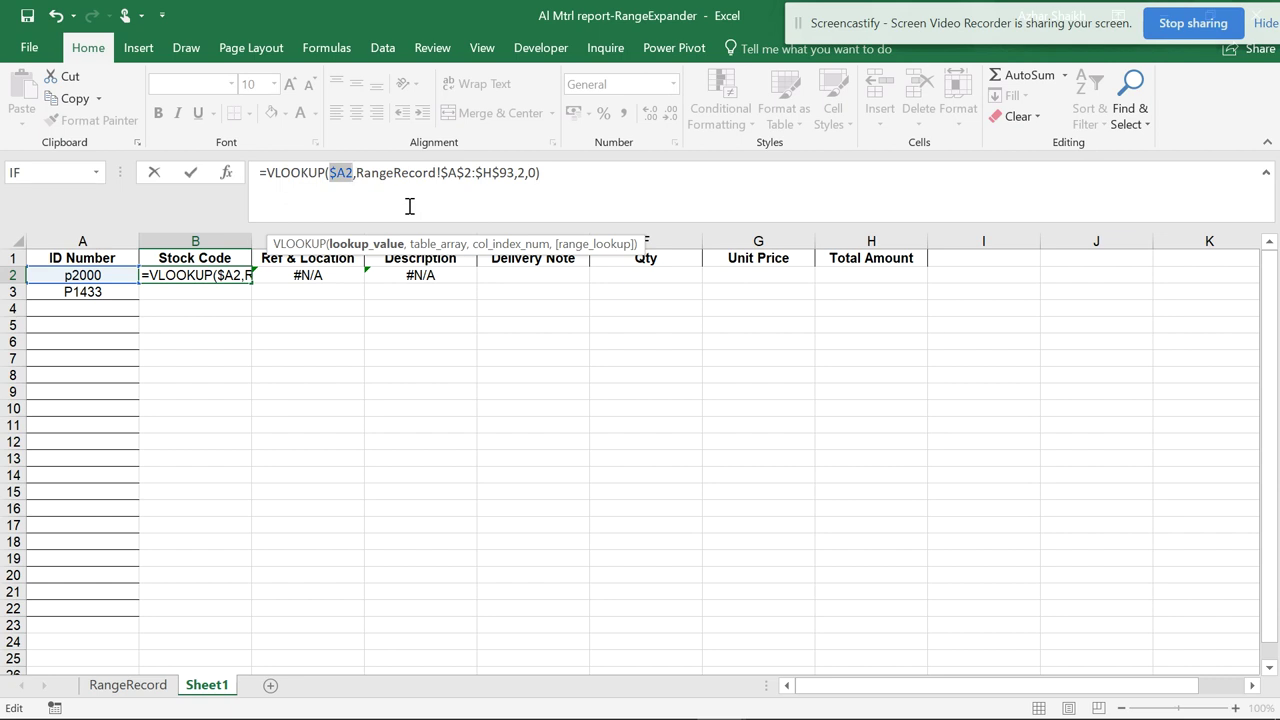
pyautogui.press('Return')
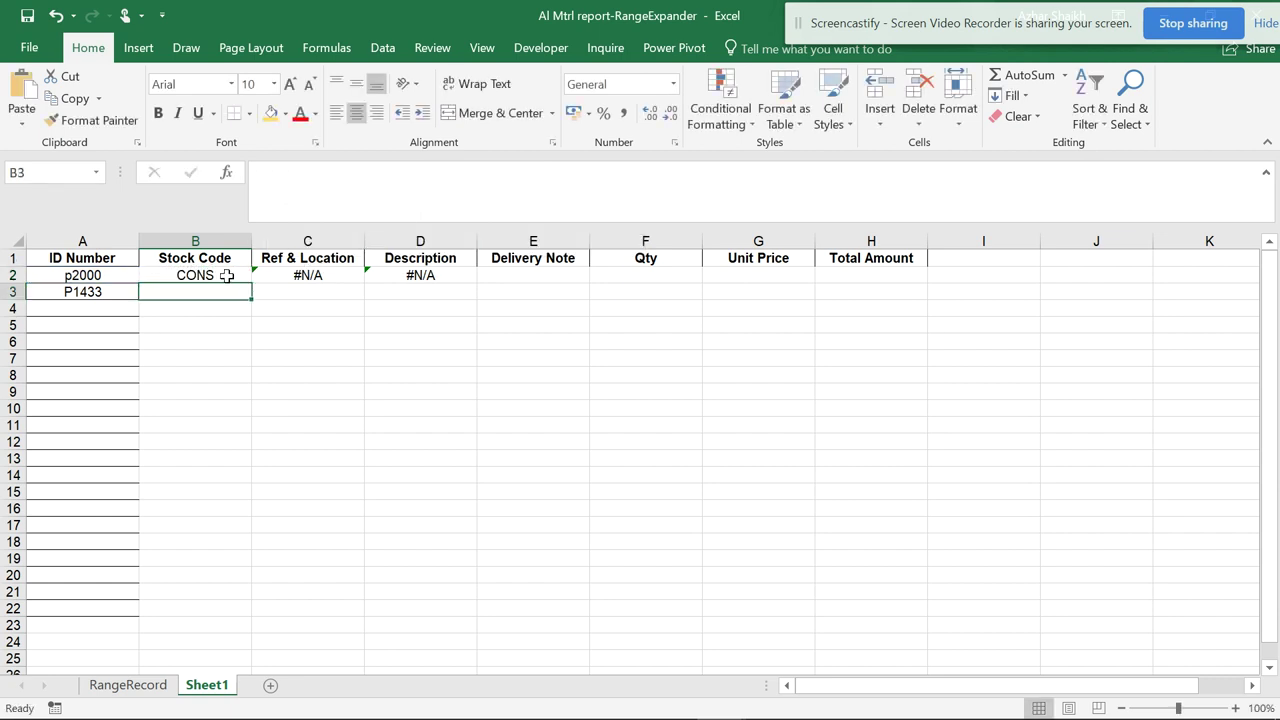
pyautogui.click(227, 276)
pyautogui.moveTo(251, 285); pyautogui.dragTo(346, 289)
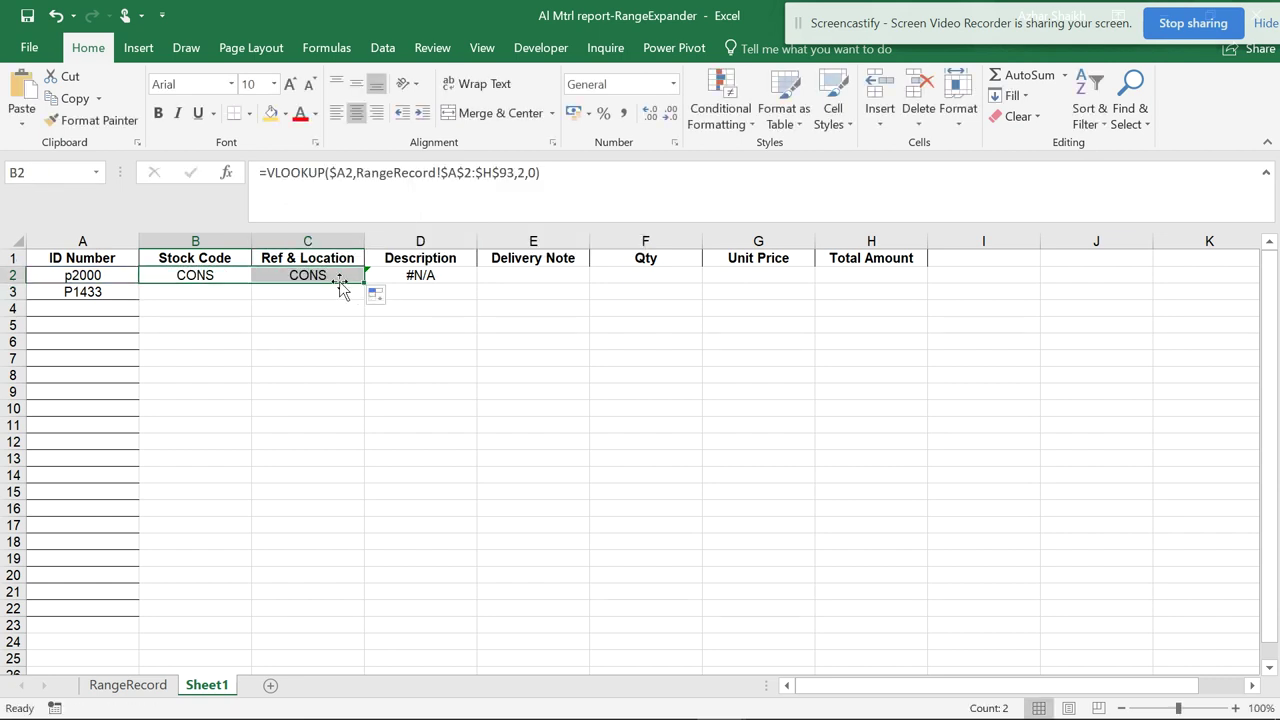
pyautogui.click(342, 281)
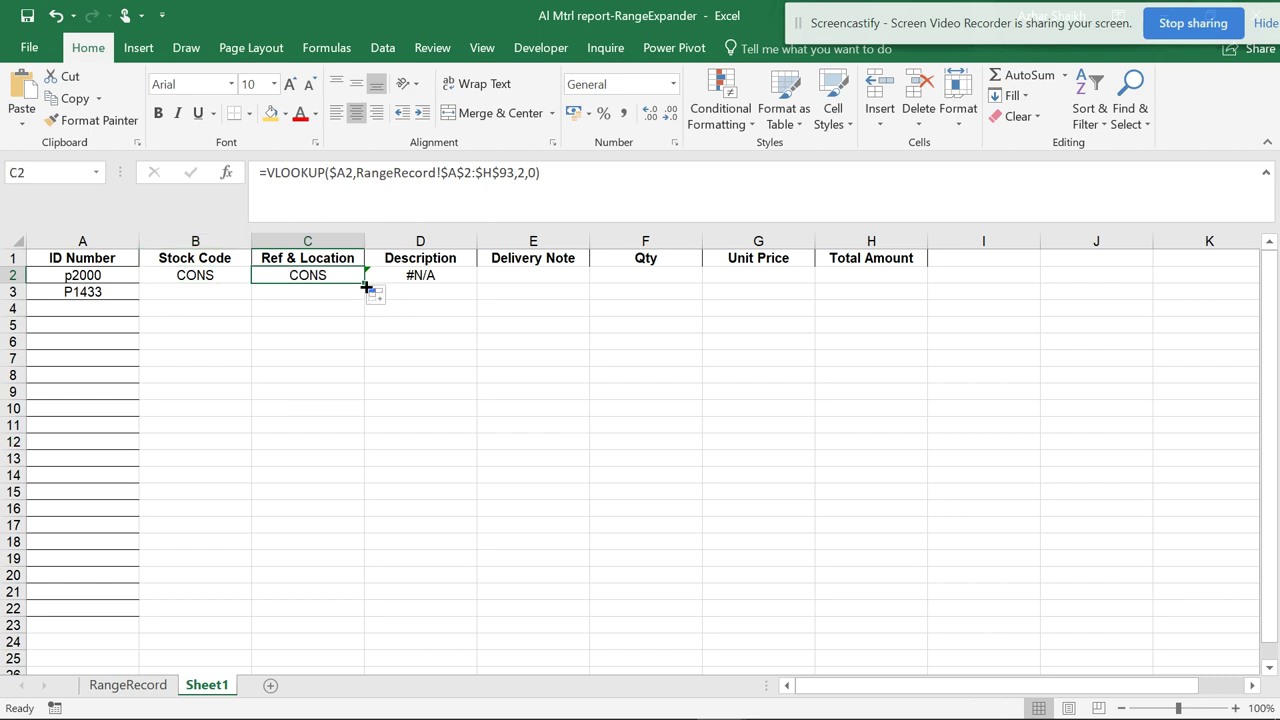
pyautogui.moveTo(366, 287)
pyautogui.mouseDown()
pyautogui.moveTo(403, 283)
pyautogui.moveTo(369, 289)
pyautogui.mouseUp()
# - Change the column index to 3 in C2 and 4 in D2
pyautogui.click(343, 276)
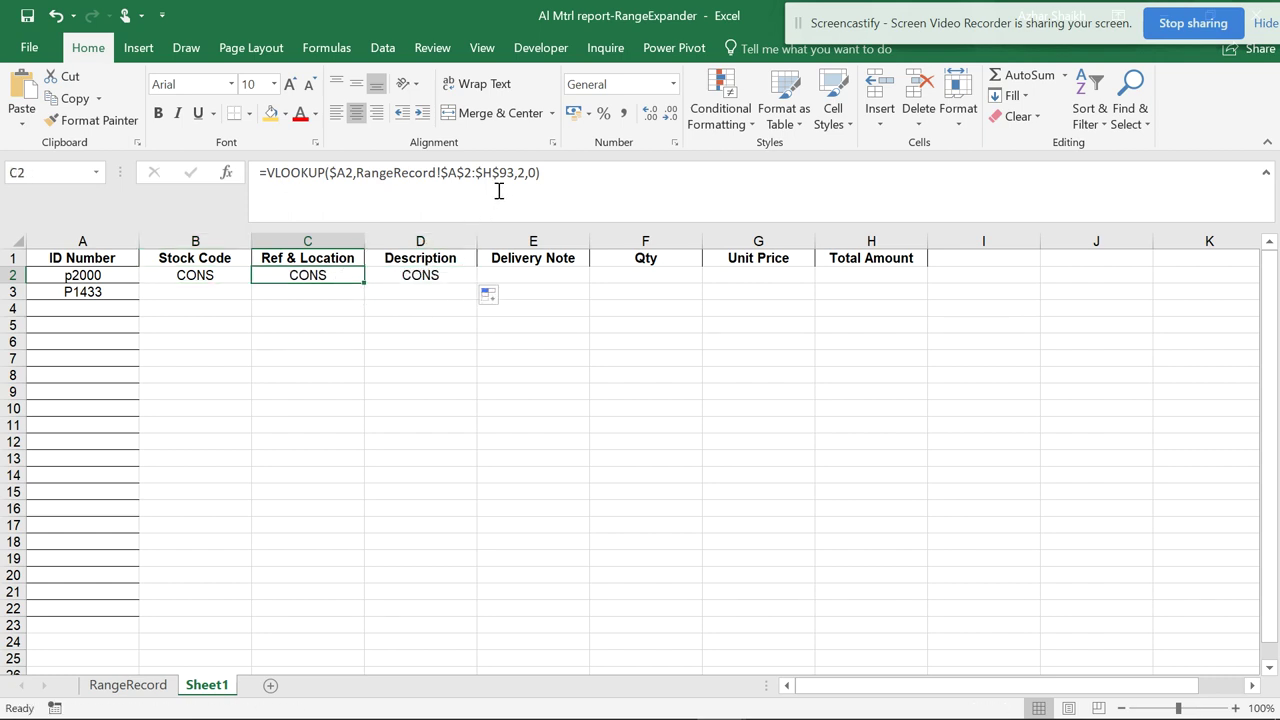
pyautogui.click(523, 173)
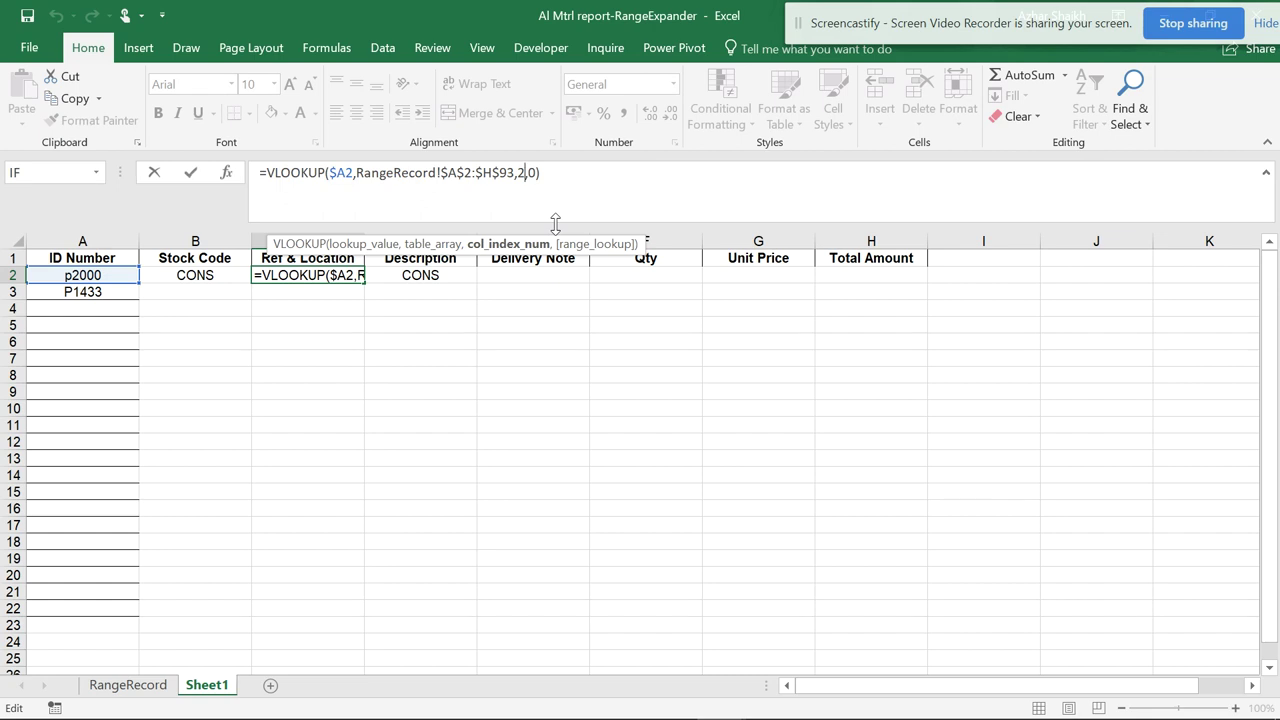
pyautogui.press('BackSpace')
pyautogui.write('3')
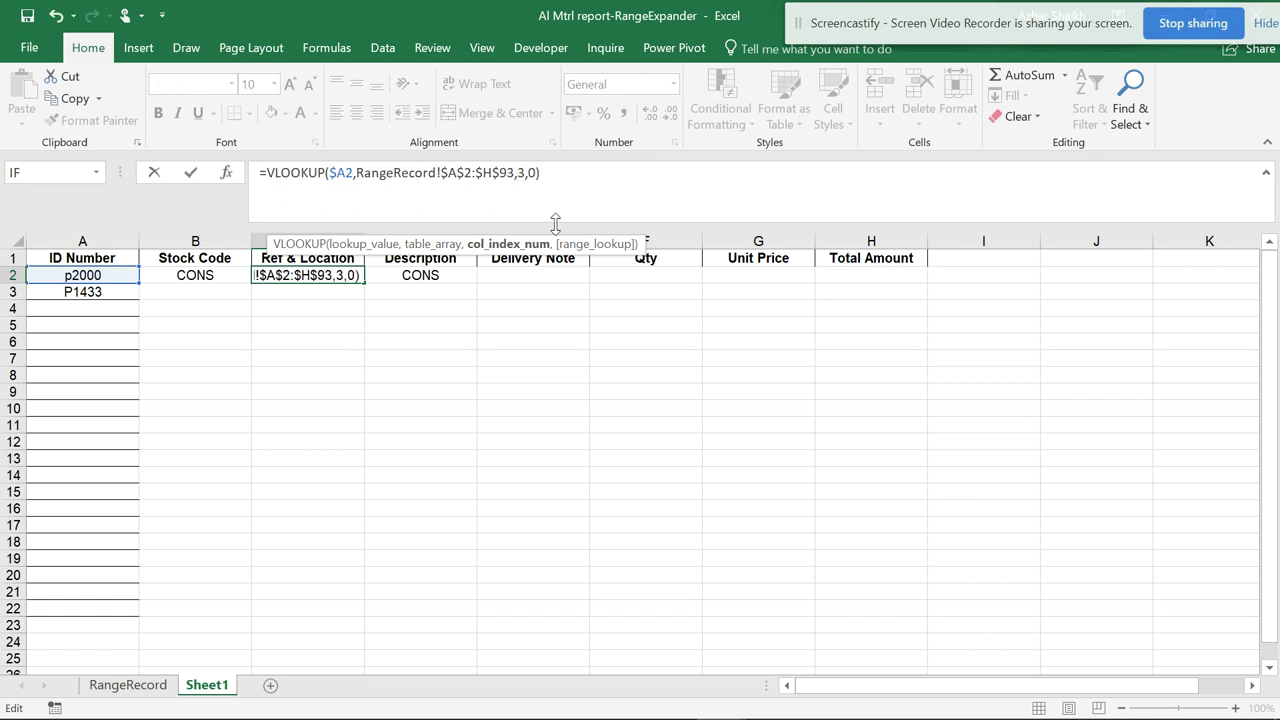
pyautogui.press('Return')
pyautogui.click(411, 274)
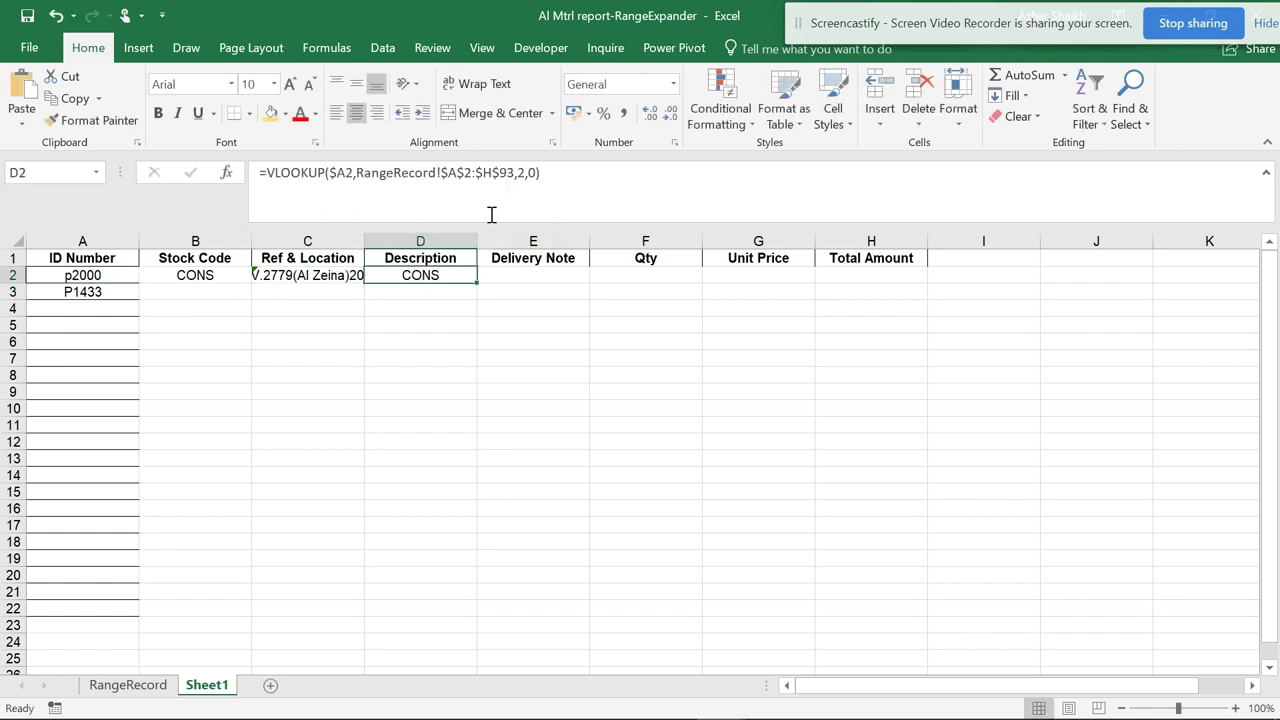
pyautogui.click(521, 172)
pyautogui.press('BackSpace')
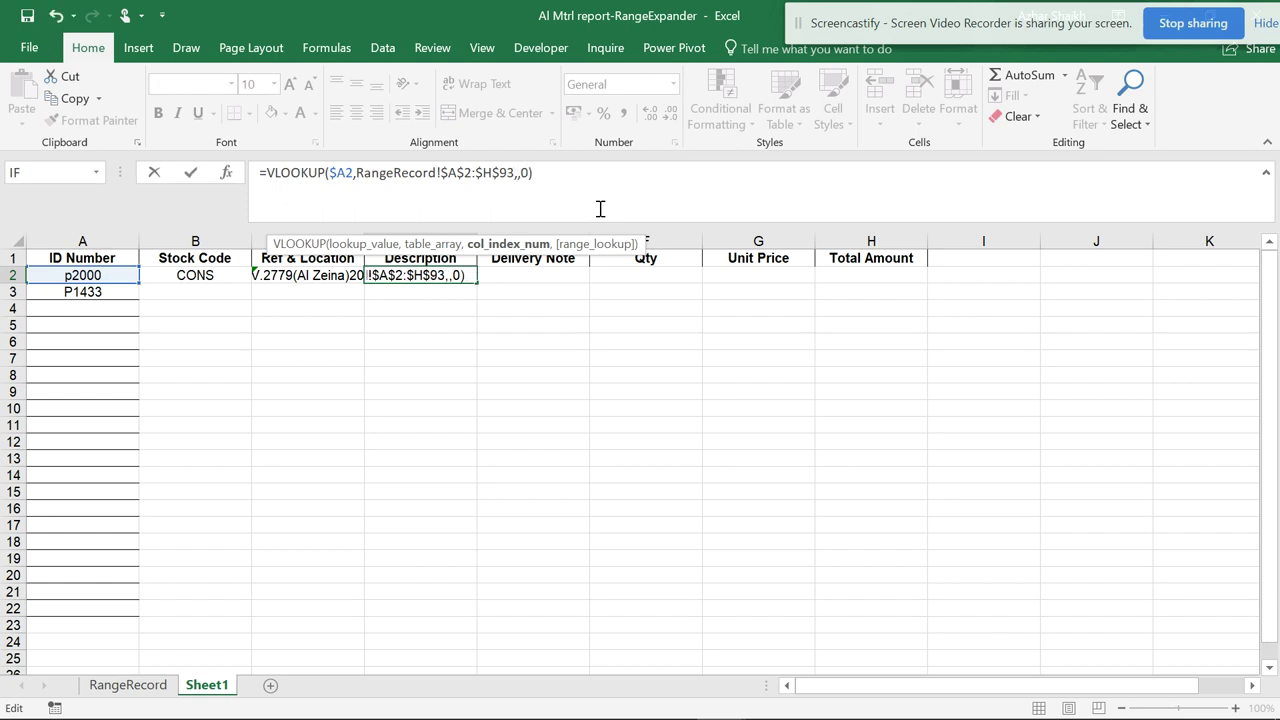
pyautogui.write('4')
pyautogui.press('Return')
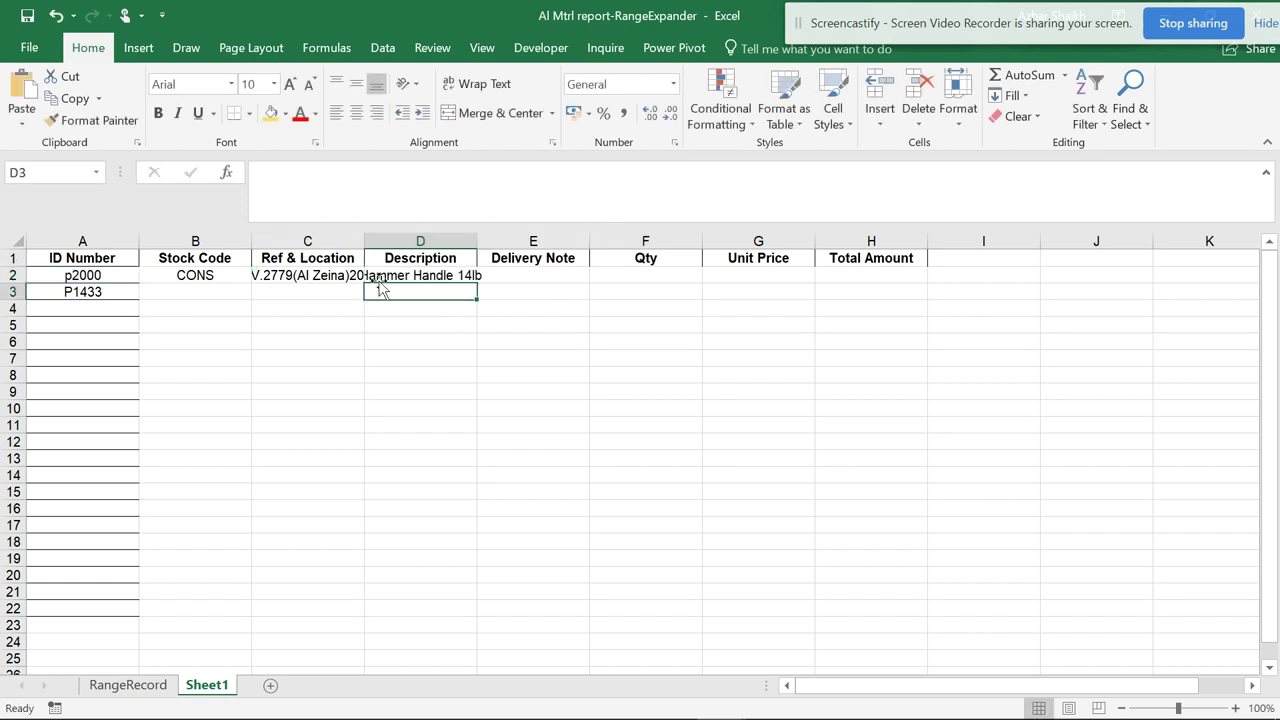
# - Autofit columns C and D to show SIV.2779(Al Zeina)2008 and Hammer Handle 14lb
pyautogui.click(354, 238)
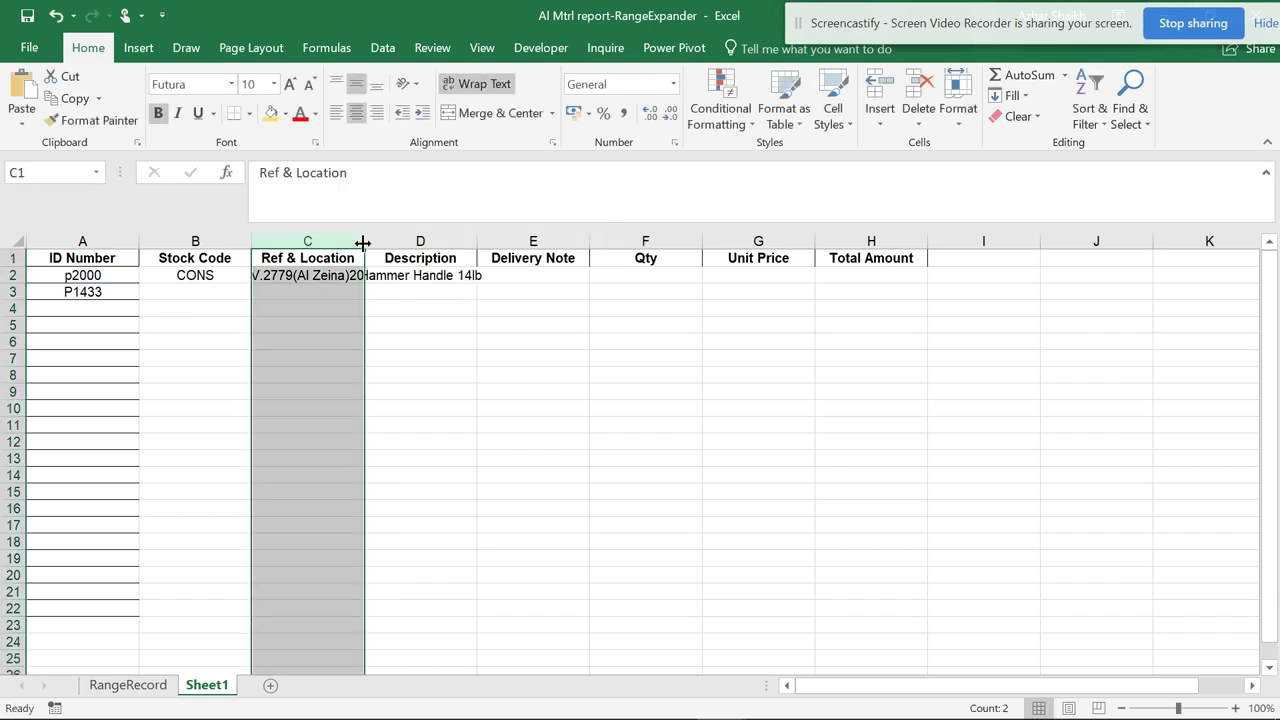
pyautogui.doubleClick(364, 241)
pyautogui.doubleClick(510, 247)
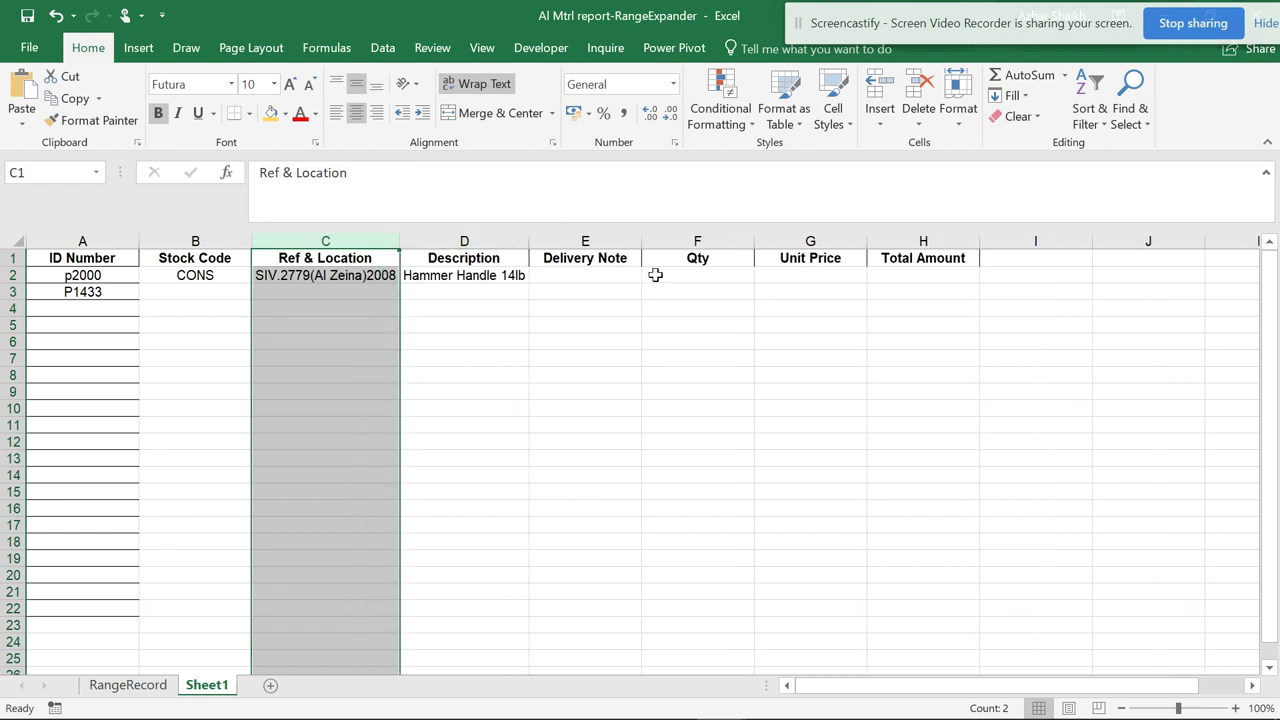
pyautogui.click(230, 290)
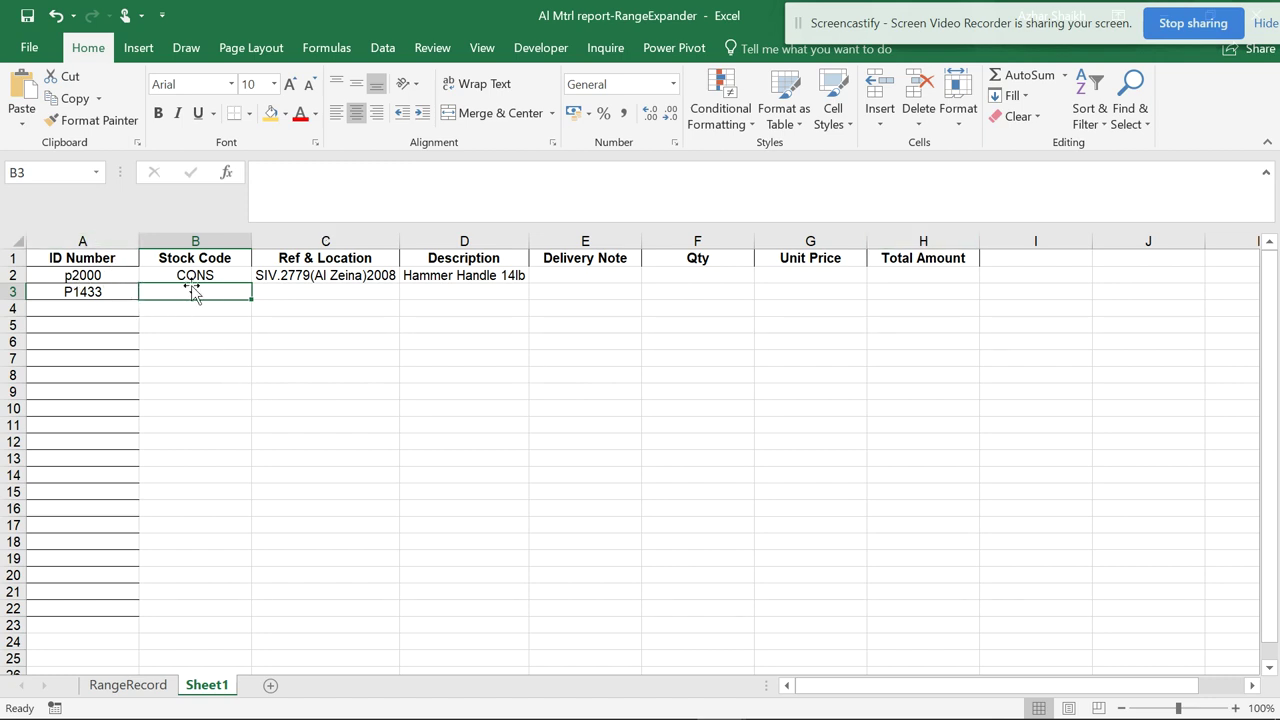
# - Check D2's formula, then begin a =dget( formula in B3
pyautogui.click(482, 278)
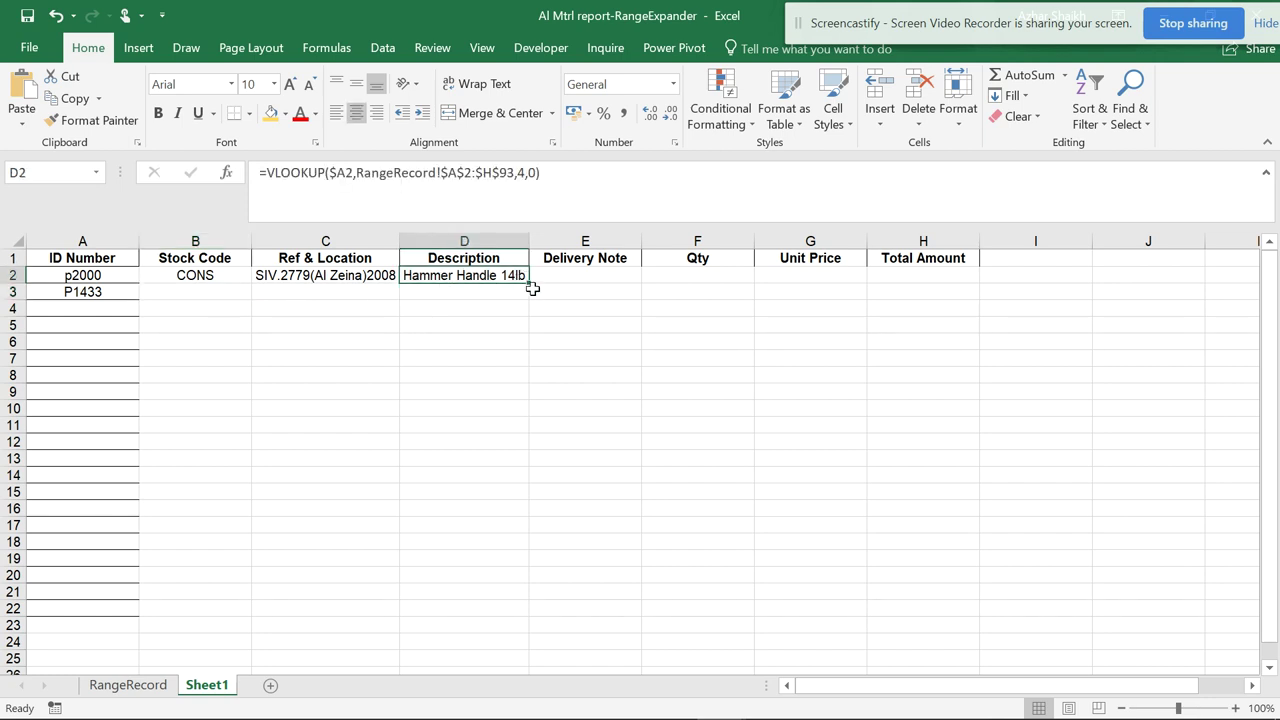
pyautogui.click(200, 292)
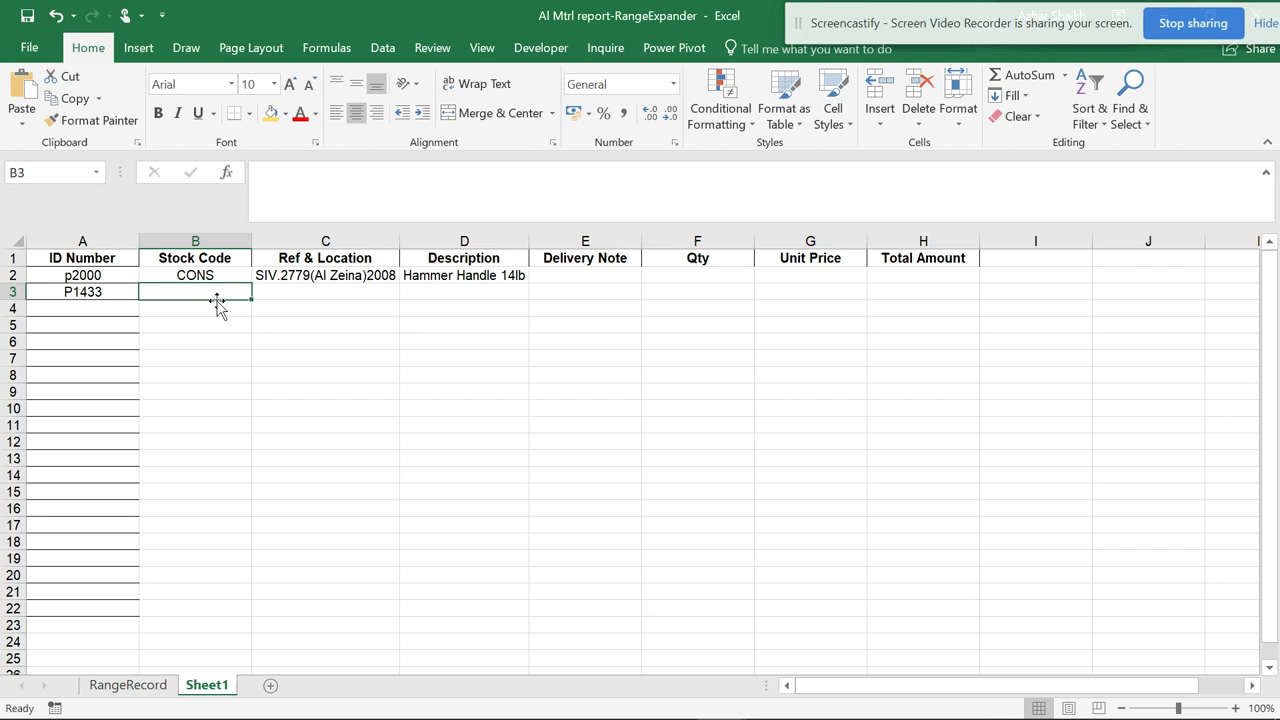
pyautogui.write('=dg')
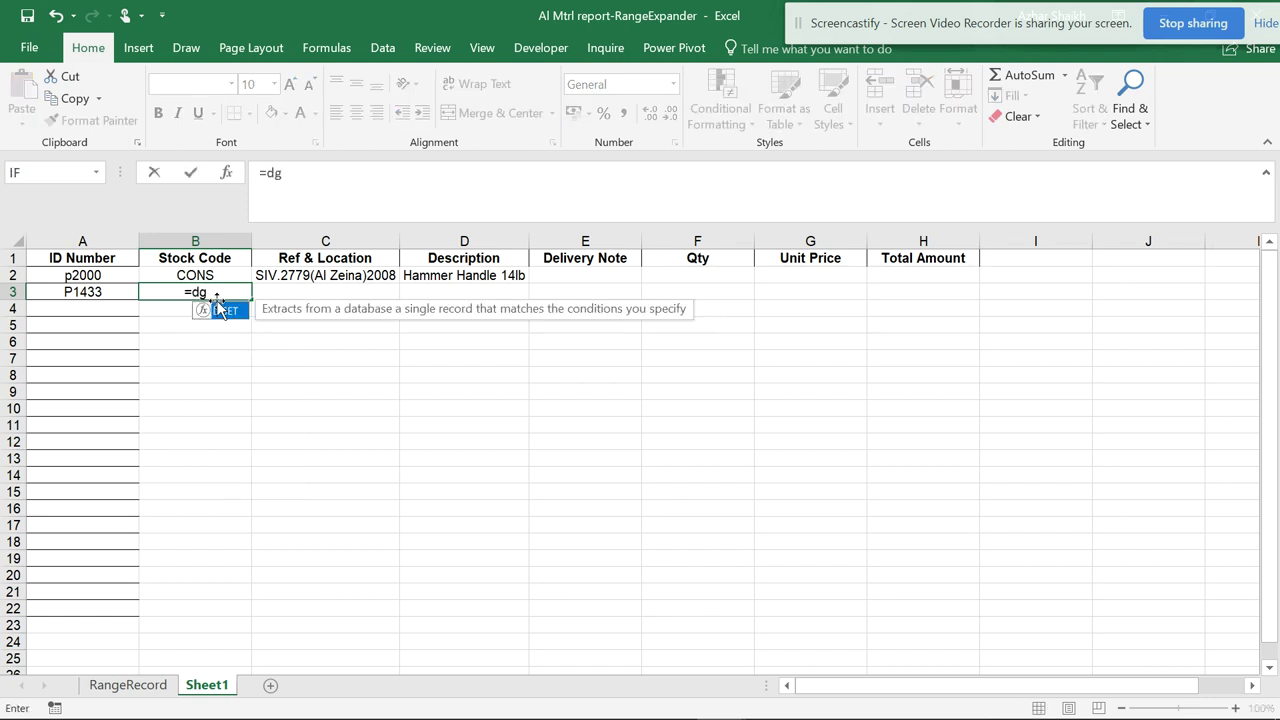
pyautogui.write('e')
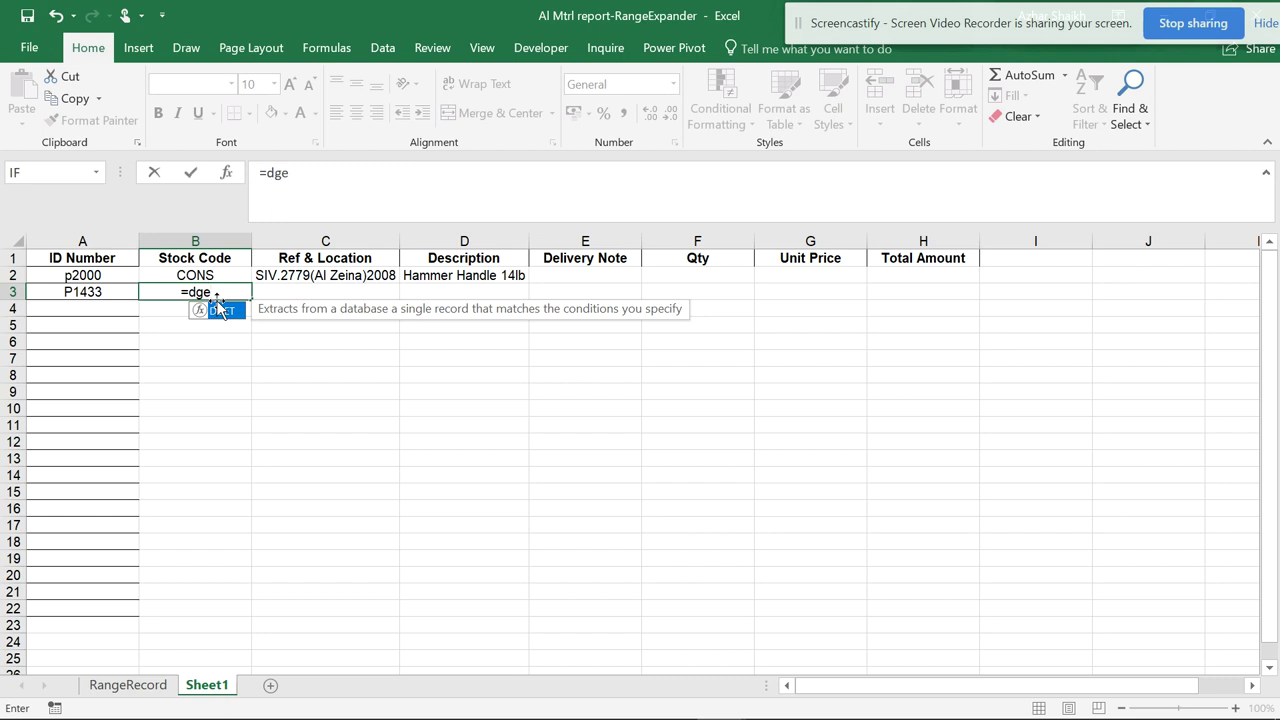
pyautogui.write('t(')
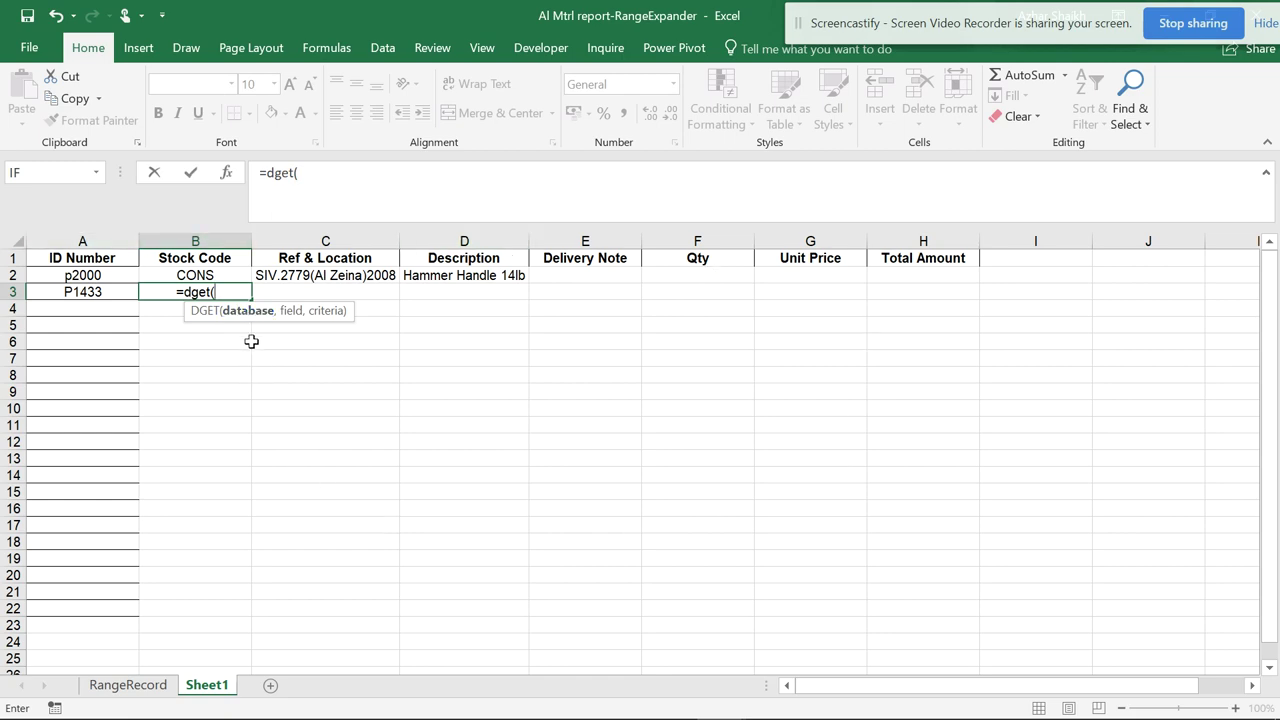
# - Set the DGET database to RangeRecord A1:H93, made absolute as $A$1:$H$93
pyautogui.click(141, 686)
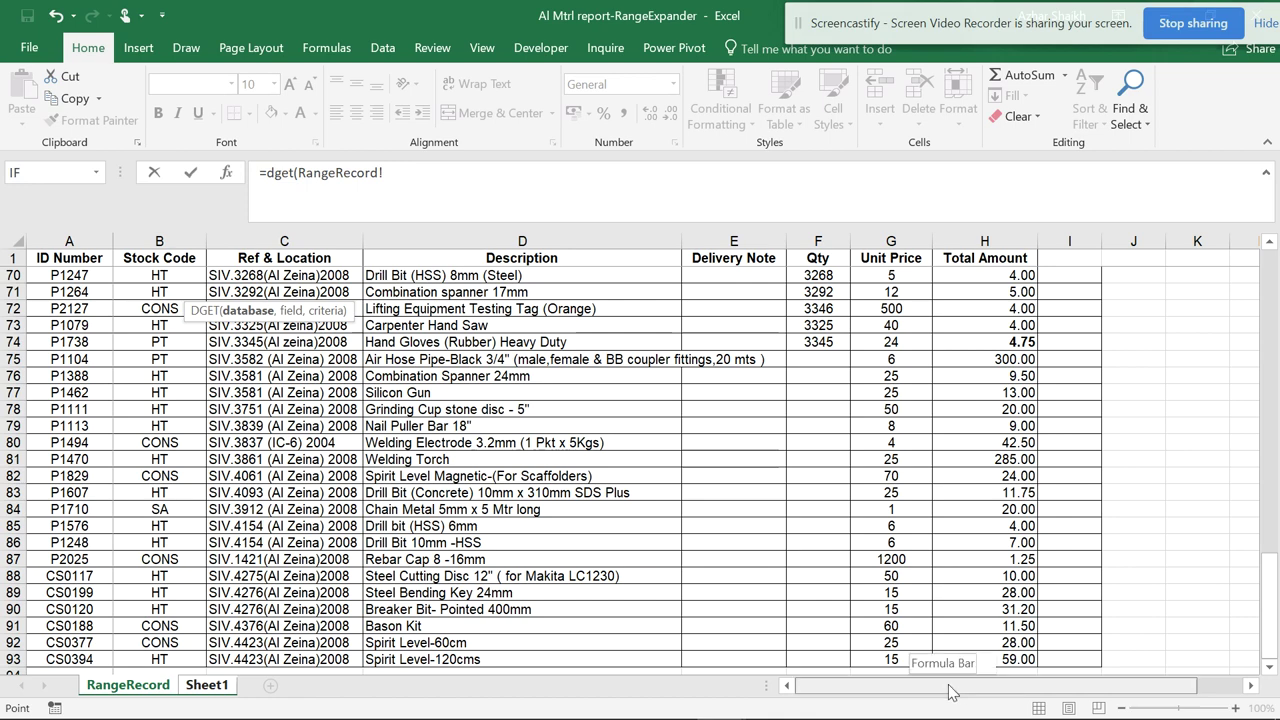
pyautogui.scroll(1, 640, 470)
pyautogui.moveTo(1267, 583); pyautogui.dragTo(1267, 290)
pyautogui.click(72, 258)
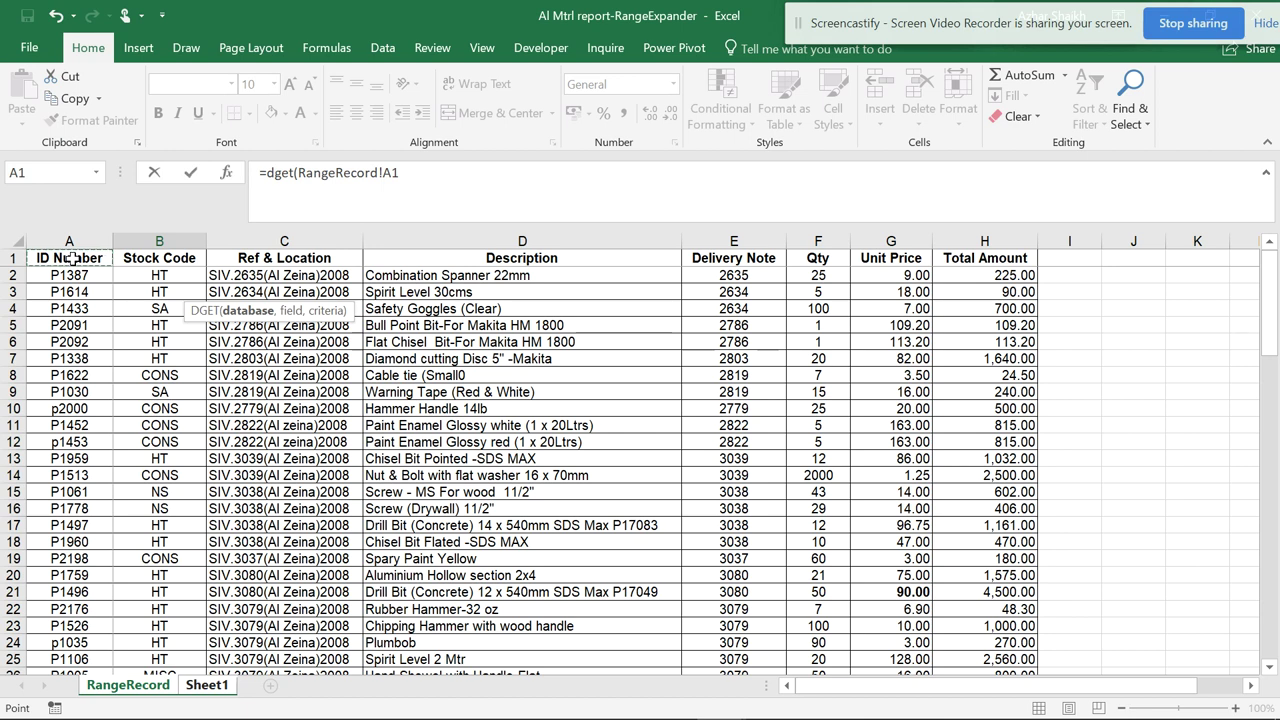
pyautogui.hotkey('ctrl', 'shift', 'Right')
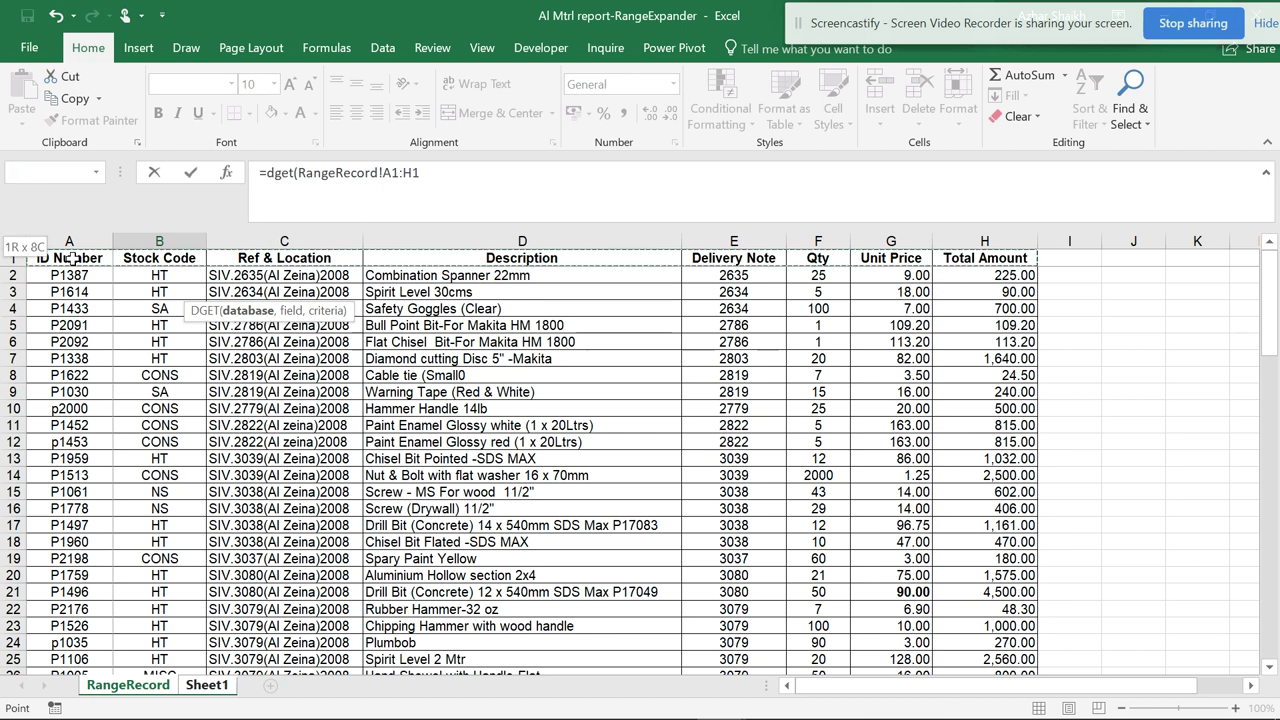
pyautogui.hotkey('ctrl', 'shift', 'Down')
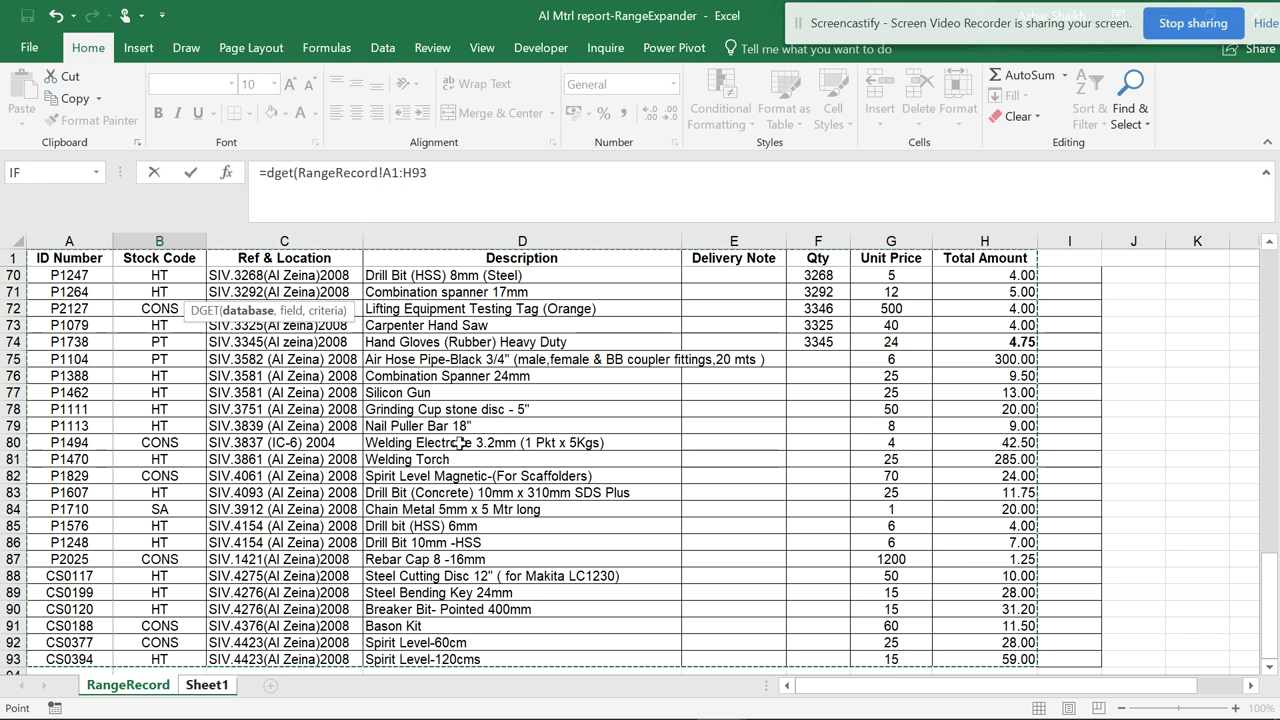
pyautogui.click(396, 173)
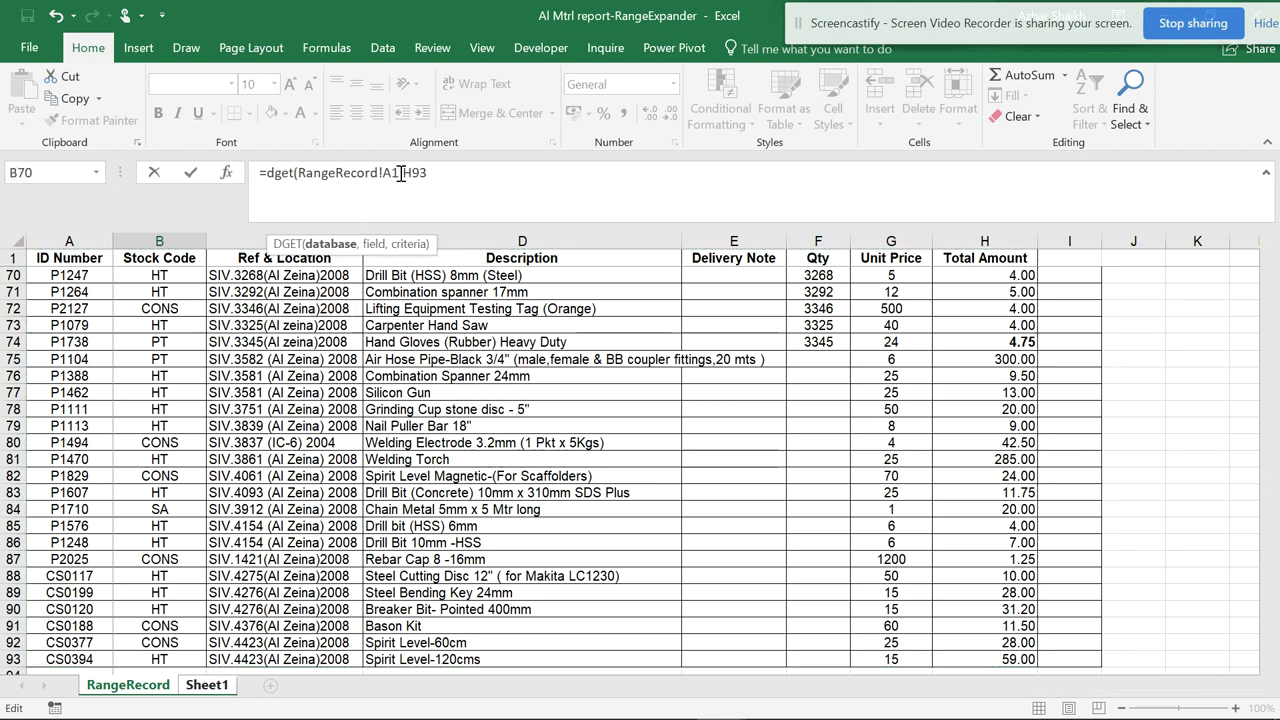
pyautogui.press('F4')
pyautogui.press('F4')
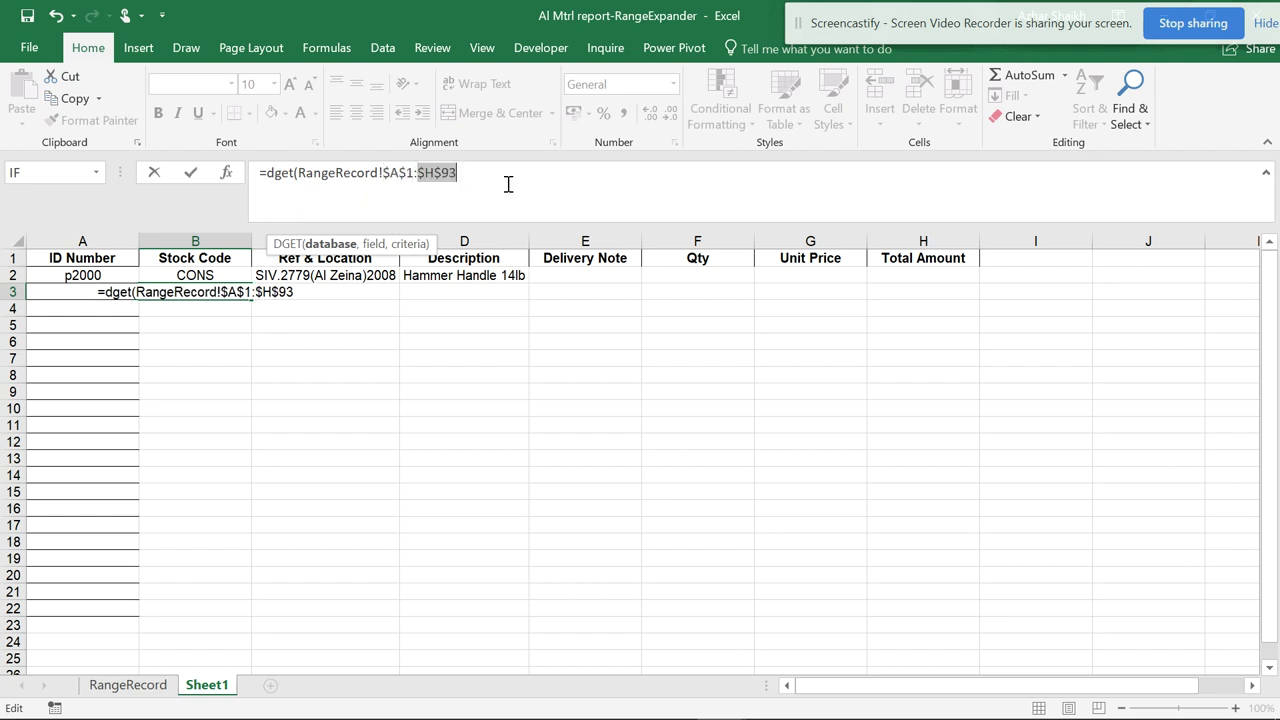
pyautogui.click(491, 179)
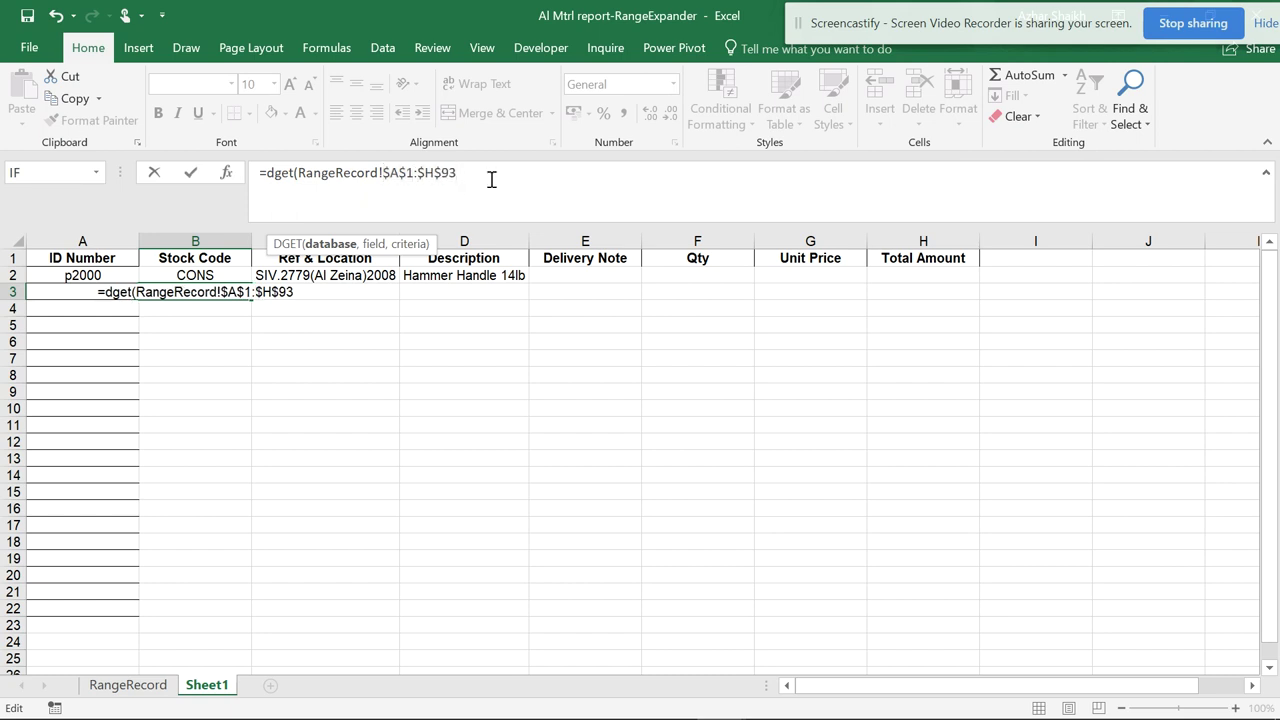
# - Finish B3 as =DGET(RangeRecord!$A$1:$H$93,Sheet1!B1,Sheet1!$A$1:$A$3), which returns #NUM!
pyautogui.write(',')
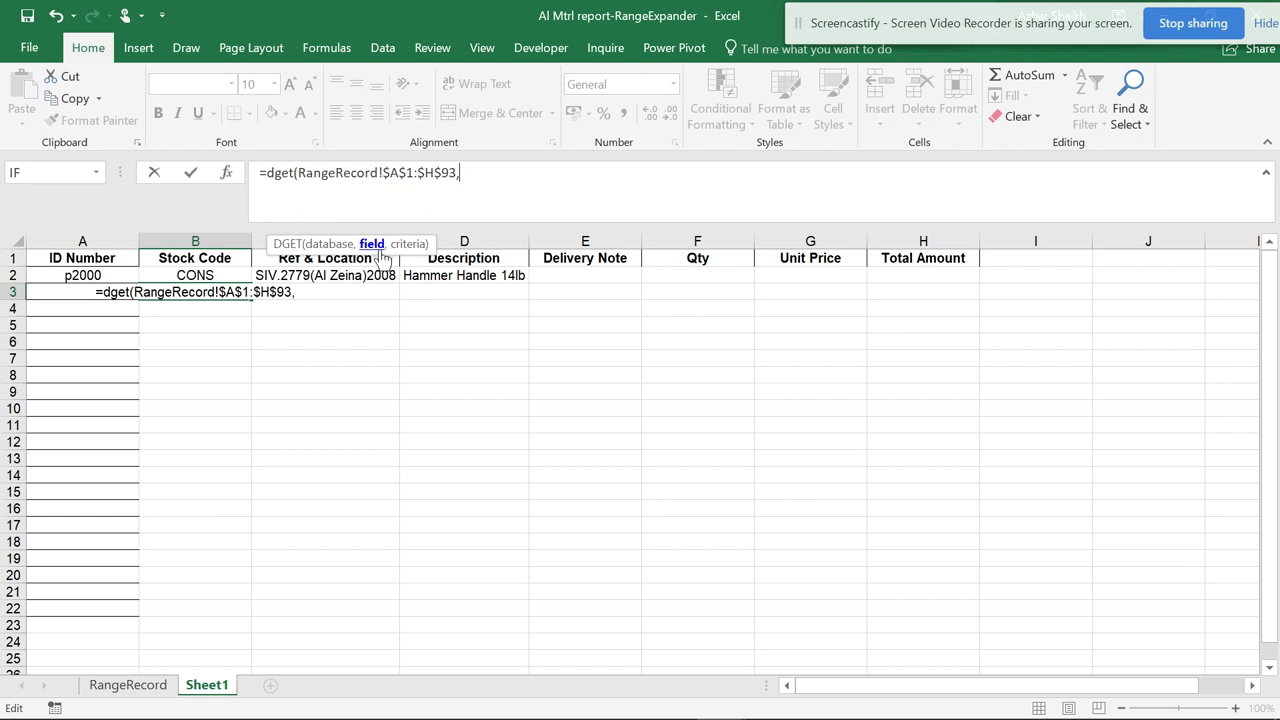
pyautogui.click(230, 258)
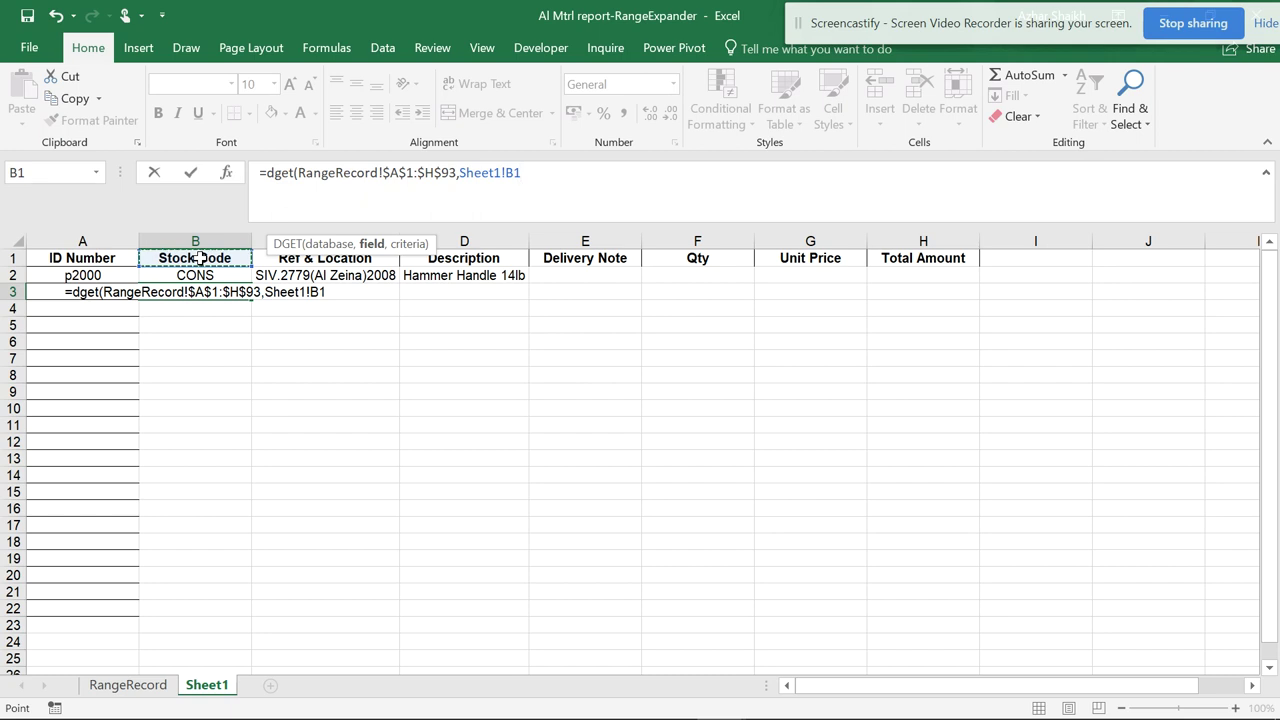
pyautogui.write(',')
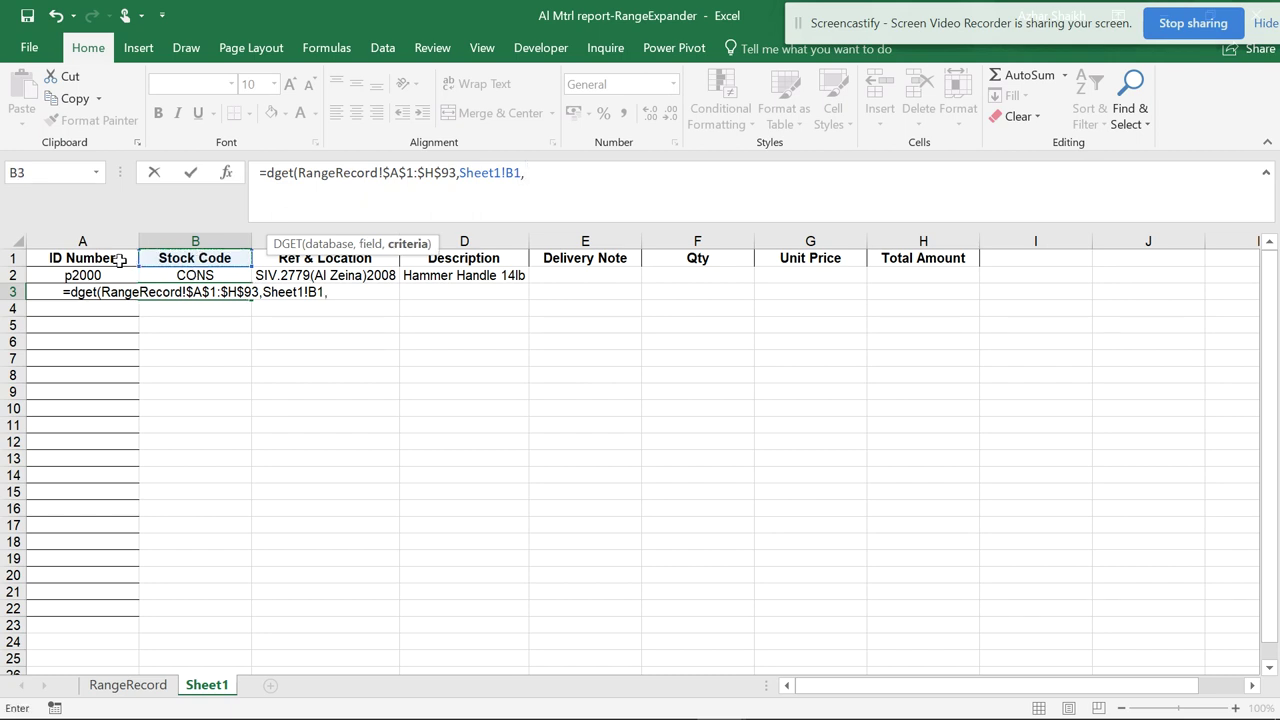
pyautogui.moveTo(116, 258); pyautogui.dragTo(113, 293)
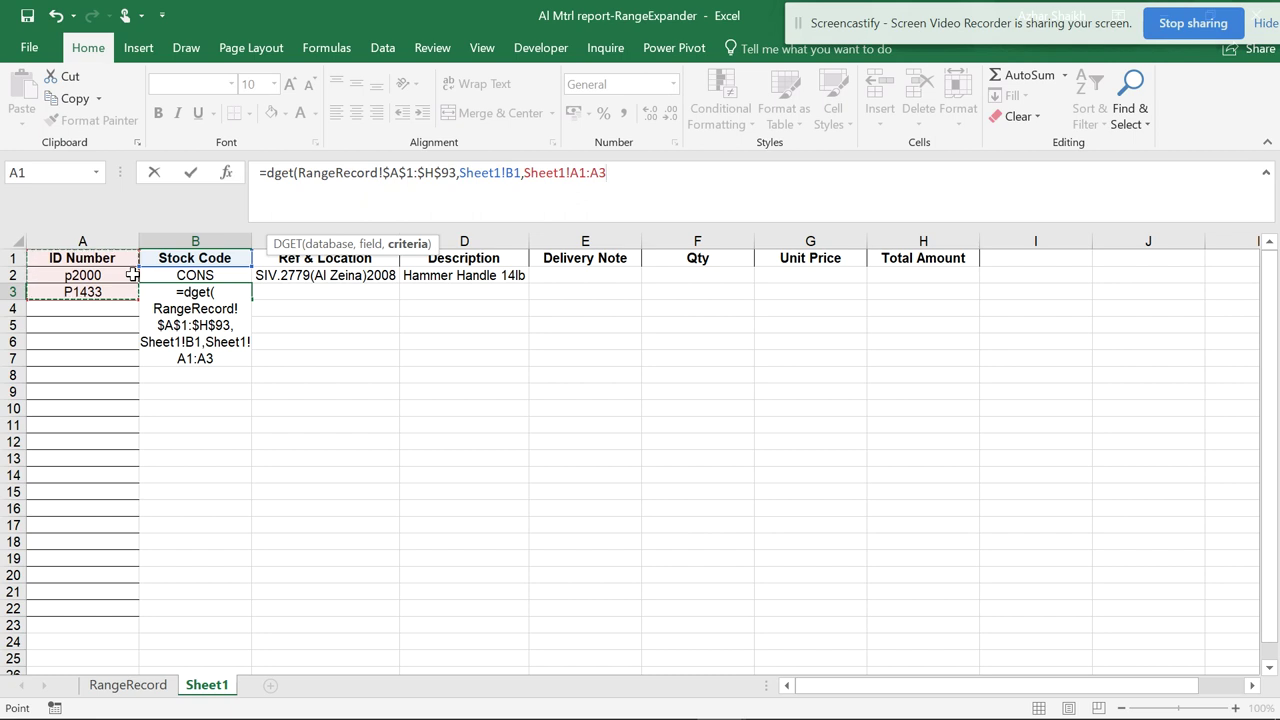
pyautogui.press('F4')
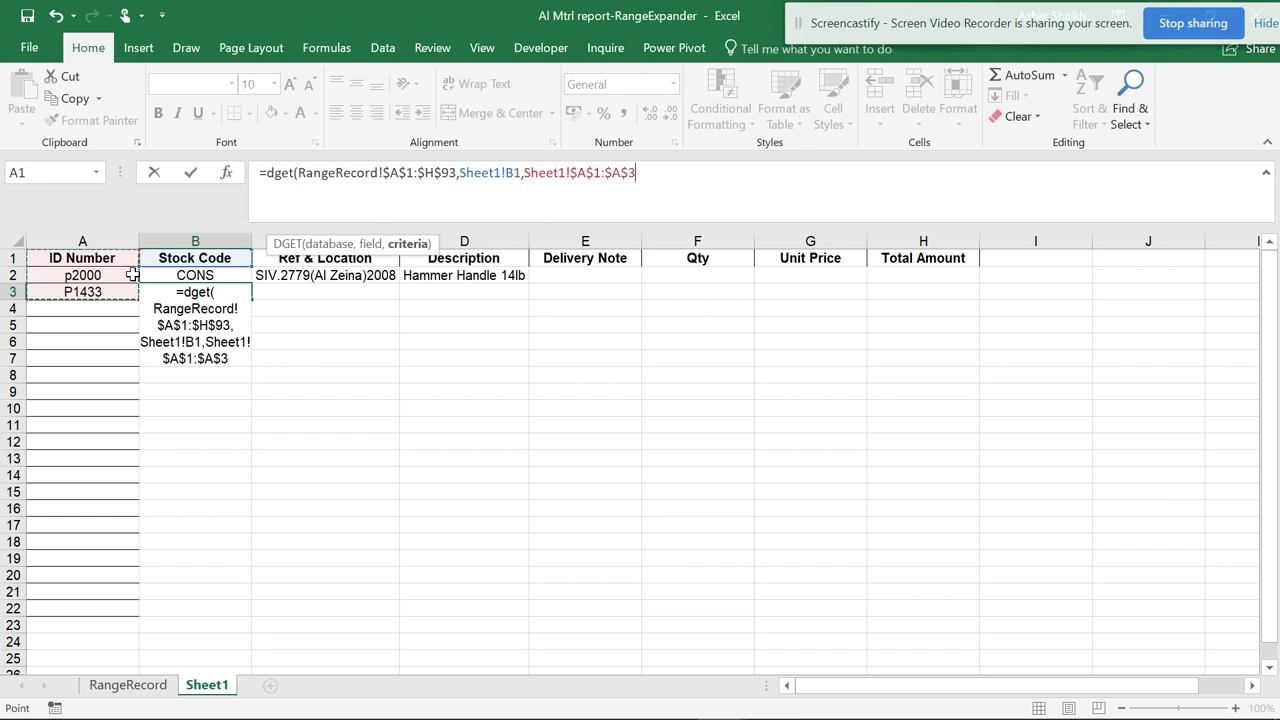
pyautogui.write(')')
pyautogui.press('Return')
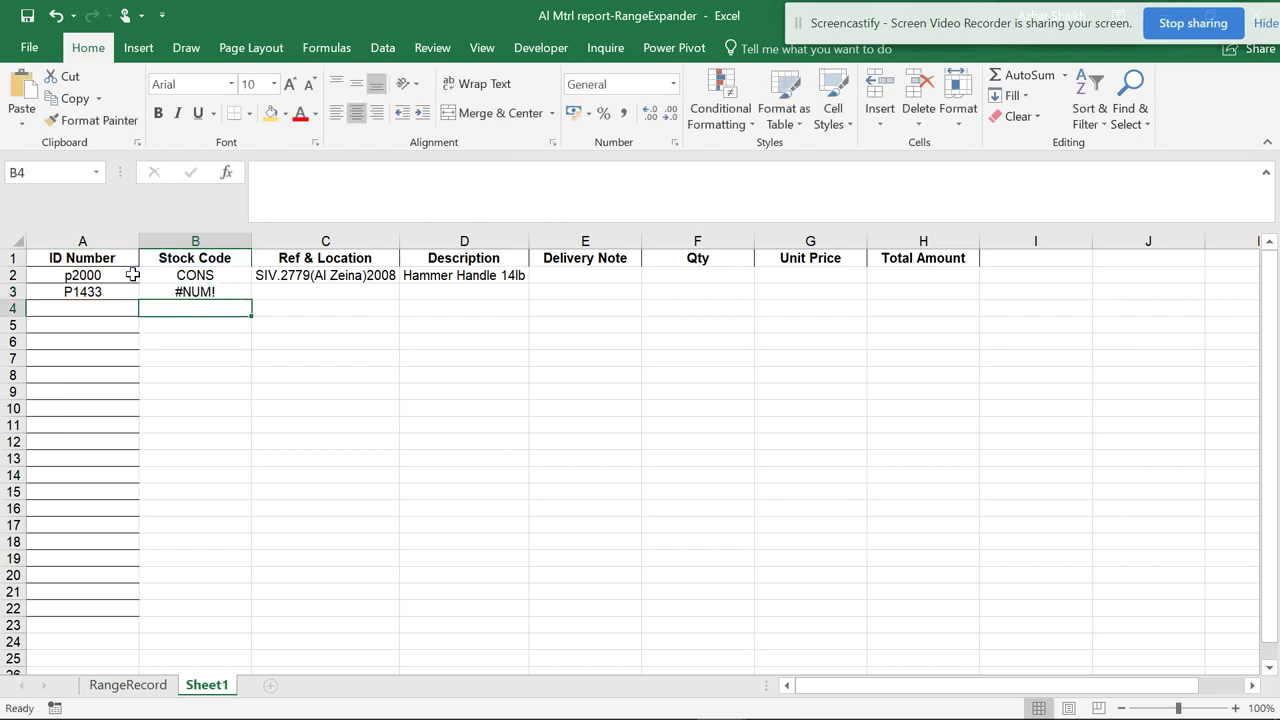
pyautogui.click(190, 290)
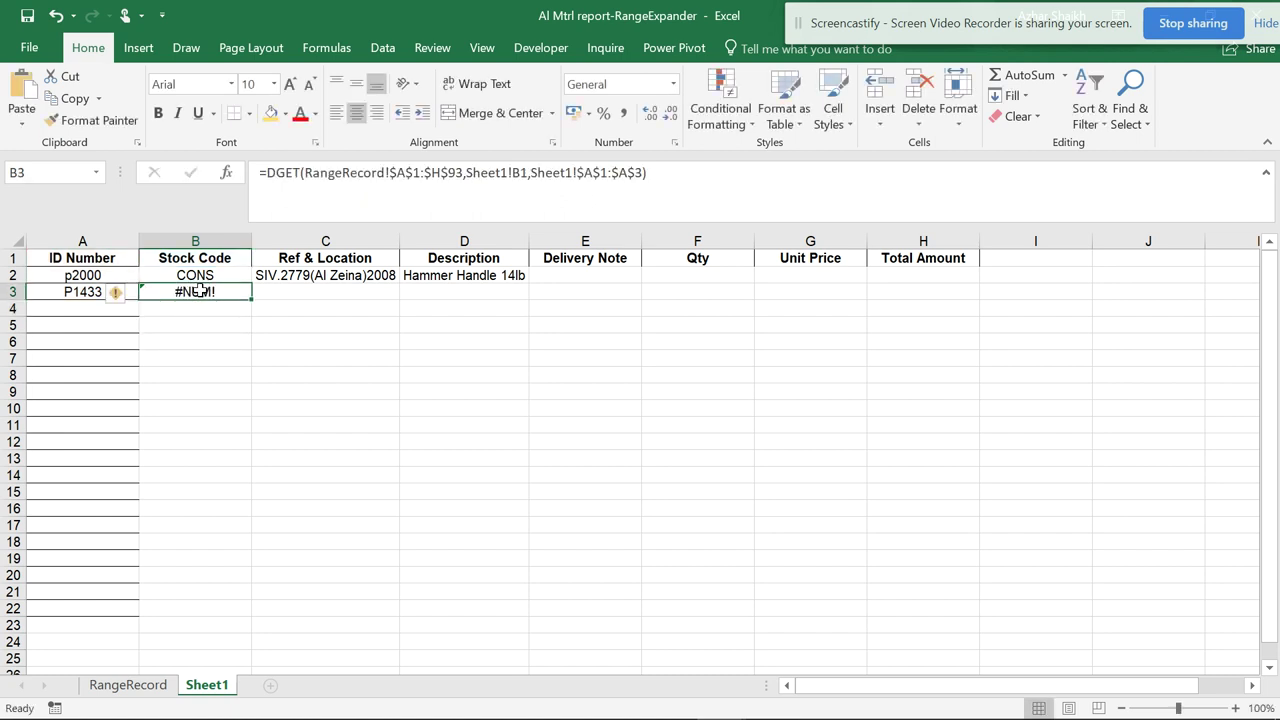
# - Delete row 2 holding the p2000 entry
pyautogui.click(13, 274)
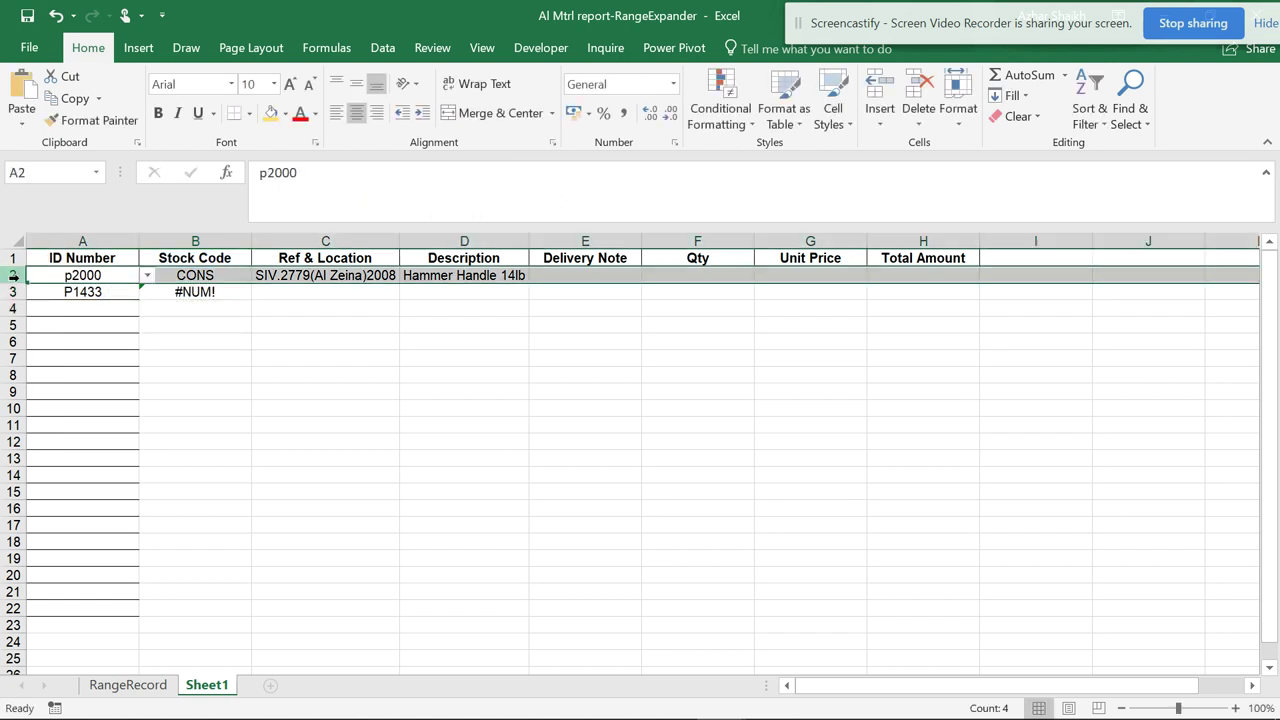
pyautogui.rightClick(13, 278)
pyautogui.click(70, 438)
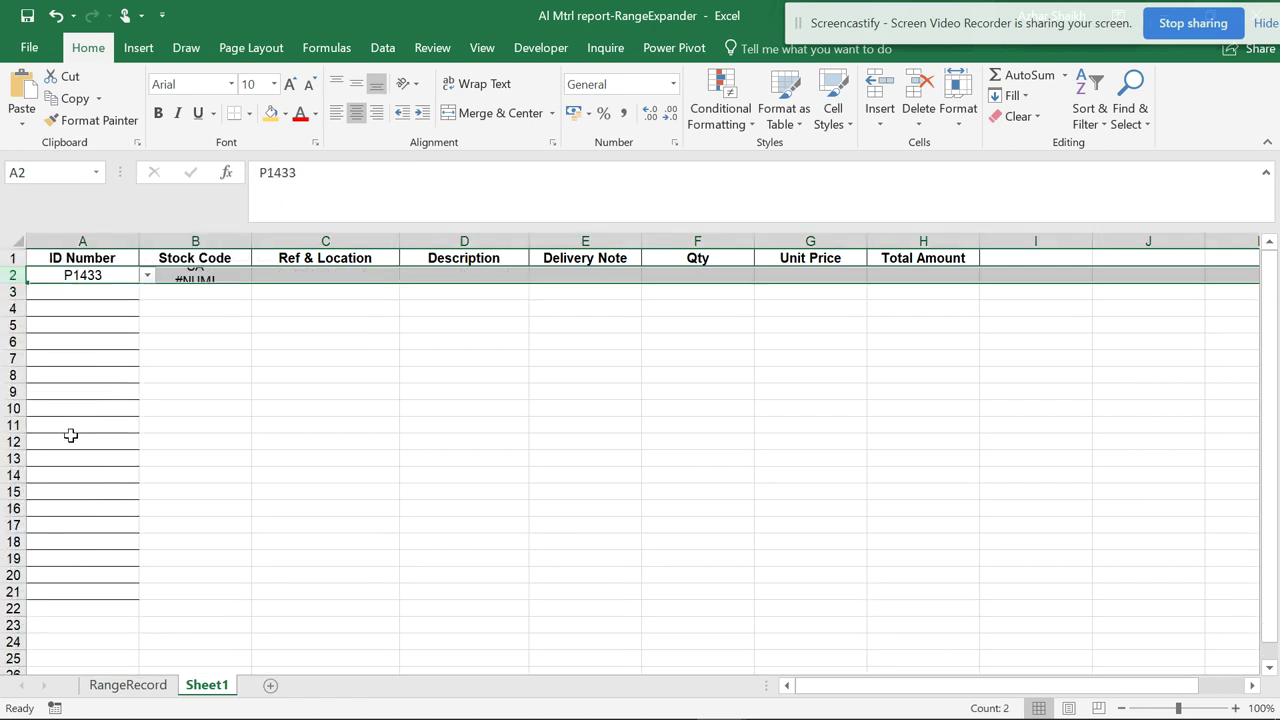
# - Fill B2's DGET formula across to H2, showing P1433's SA, 2634, 100, 7 and 700
pyautogui.click(202, 276)
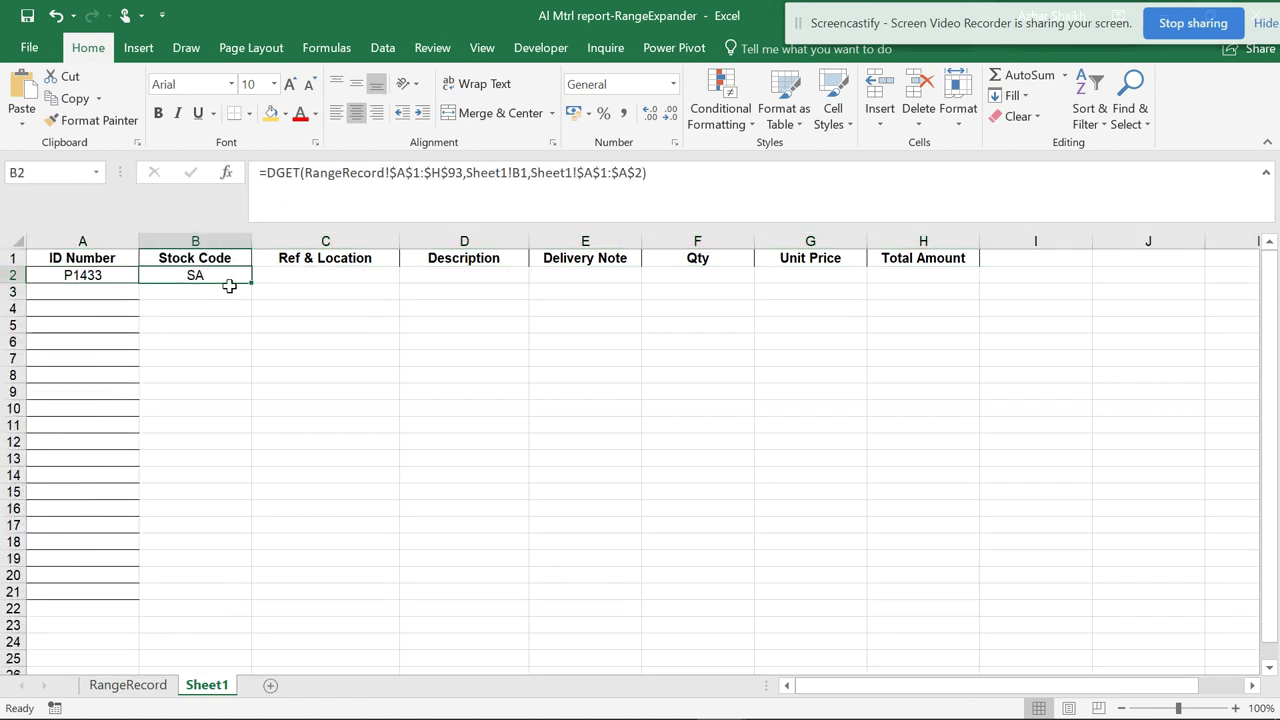
pyautogui.moveTo(256, 287); pyautogui.dragTo(905, 294)
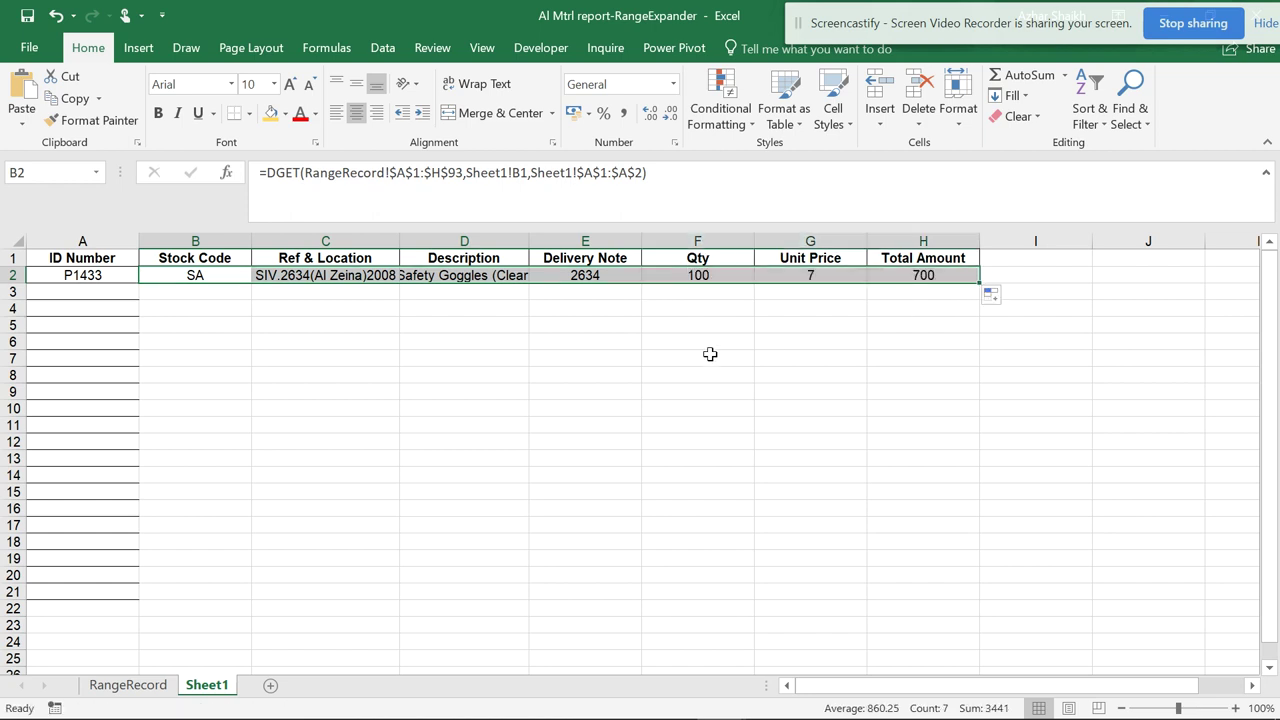
pyautogui.click(218, 342)
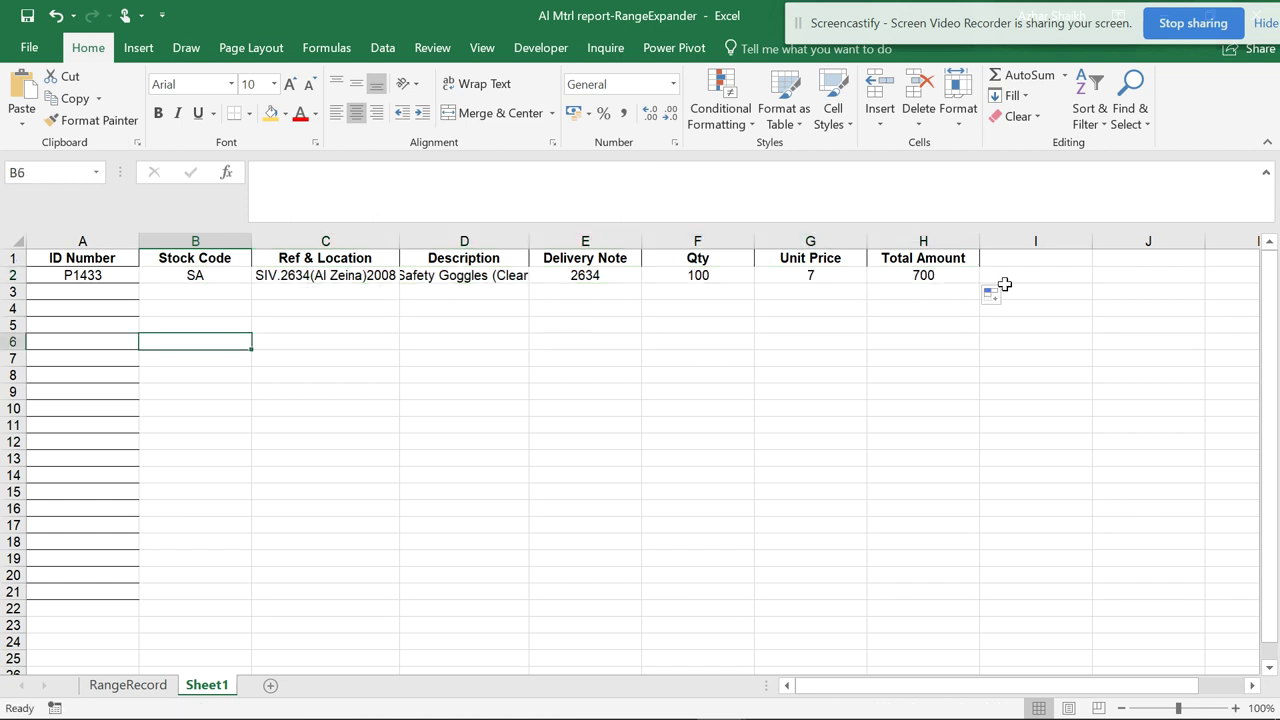
# - Pick ID P1338 from the A2 dropdown and autofit column D to show the descriptions
pyautogui.click(118, 278)
pyautogui.click(147, 275)
pyautogui.click(100, 333)
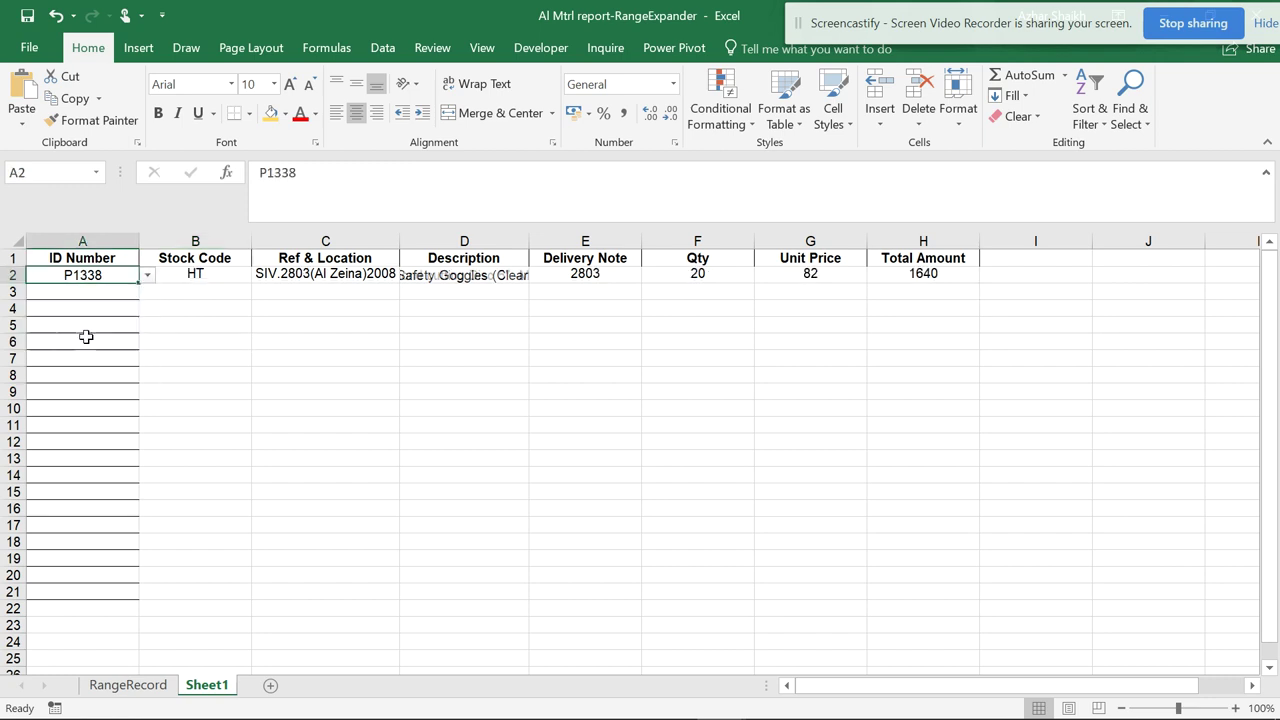
pyautogui.doubleClick(529, 232)
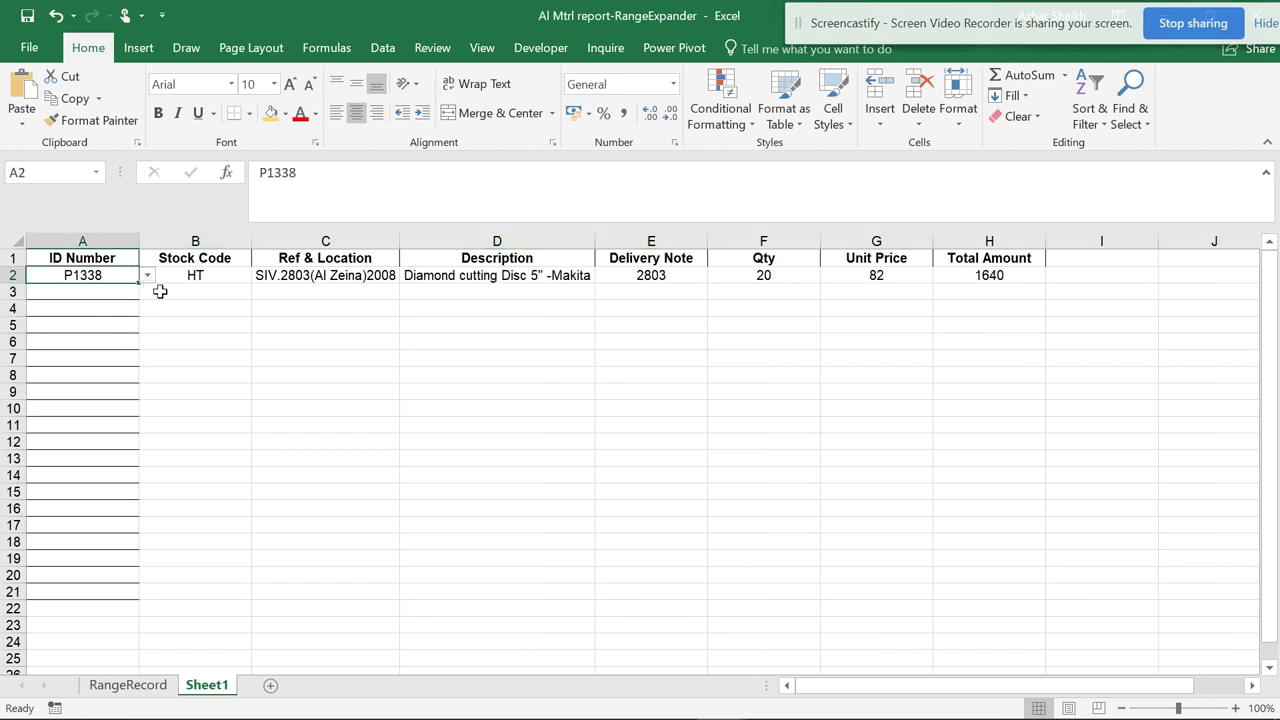
# - Switch the ID Number to p1453 and check the lookup formulas in B2 and C2
pyautogui.click(147, 276)
pyautogui.click(108, 362)
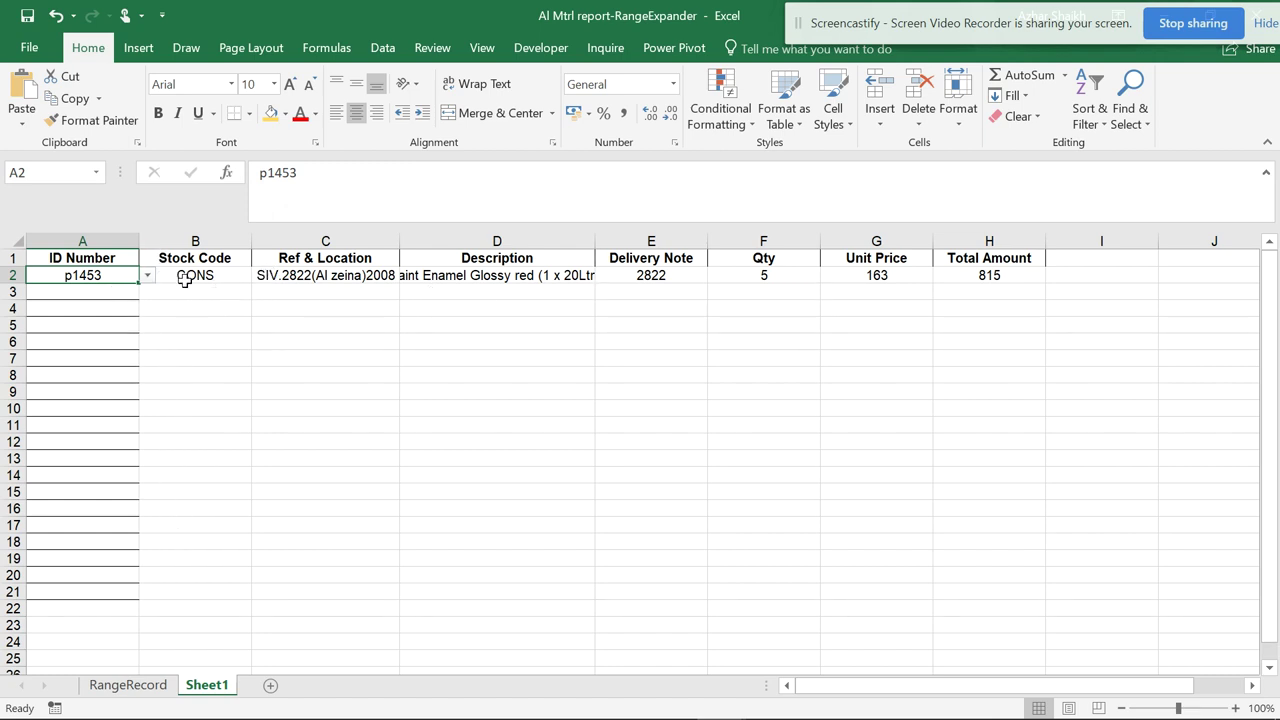
pyautogui.click(244, 277)
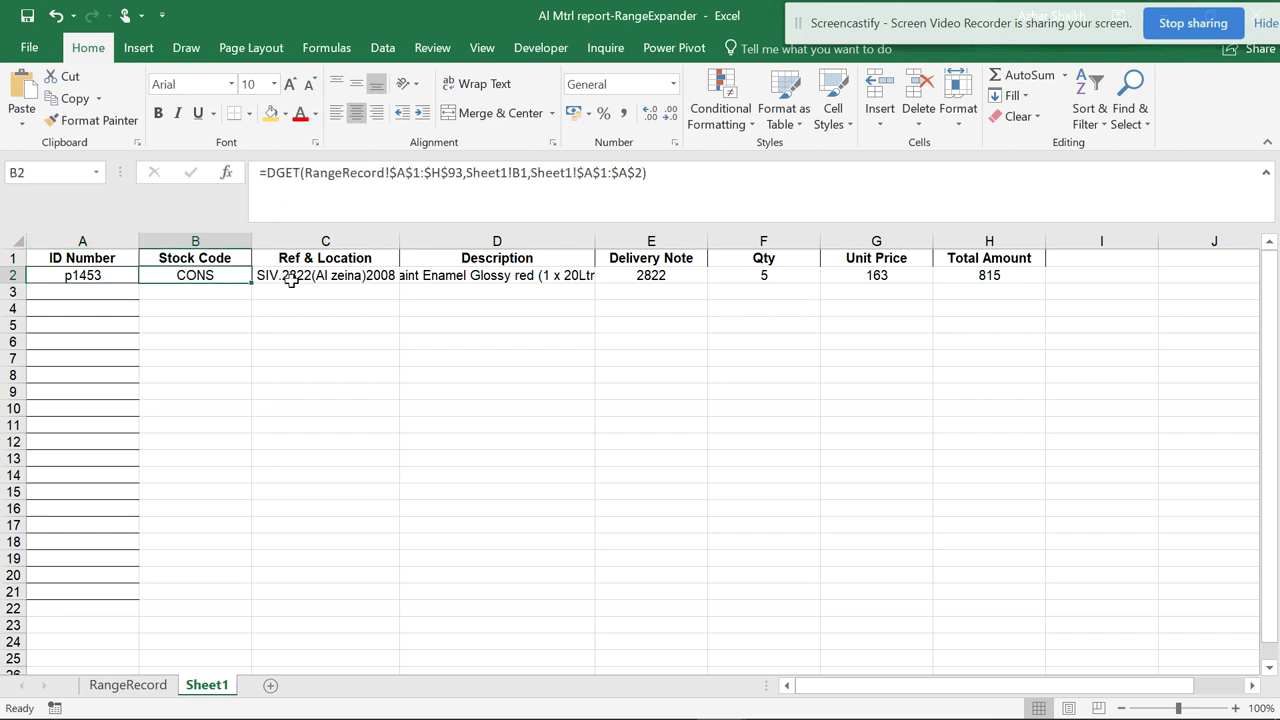
pyautogui.click(291, 280)
# - Select ID P1778 in A2 so row 2 shows the Screw (Drywall) 11/2" record
pyautogui.click(134, 275)
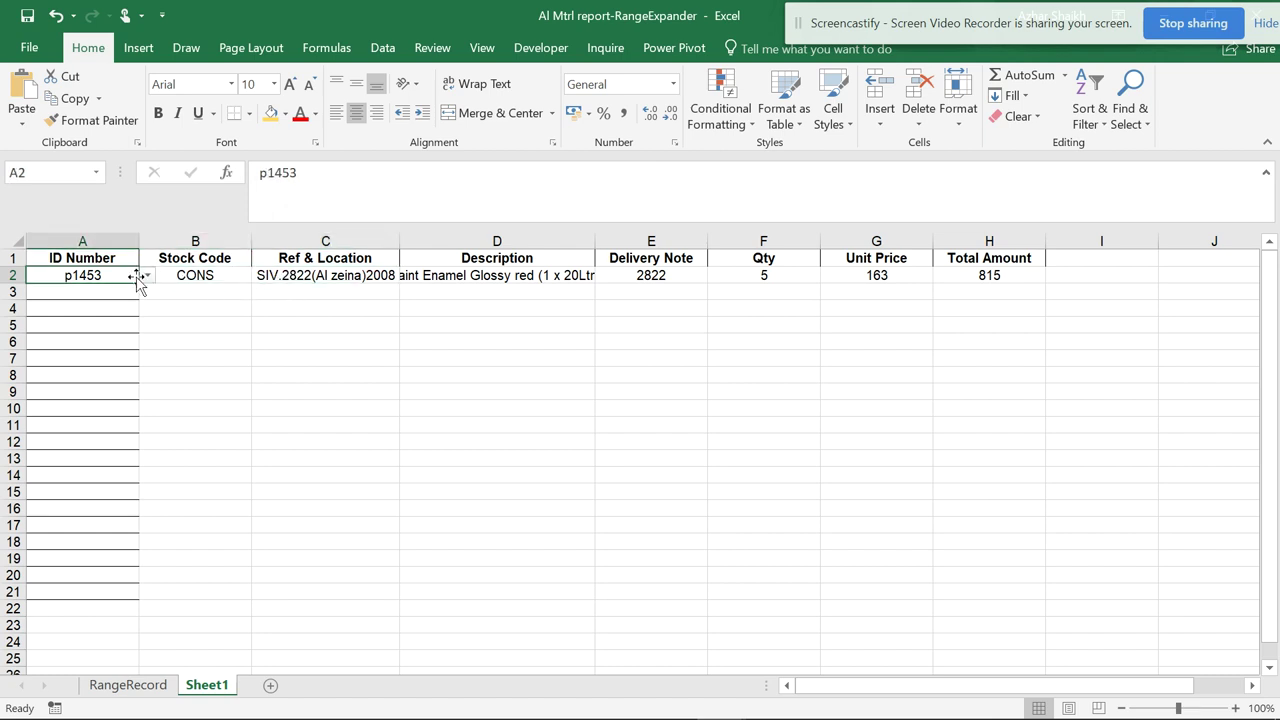
pyautogui.click(146, 275)
pyautogui.click(107, 358)
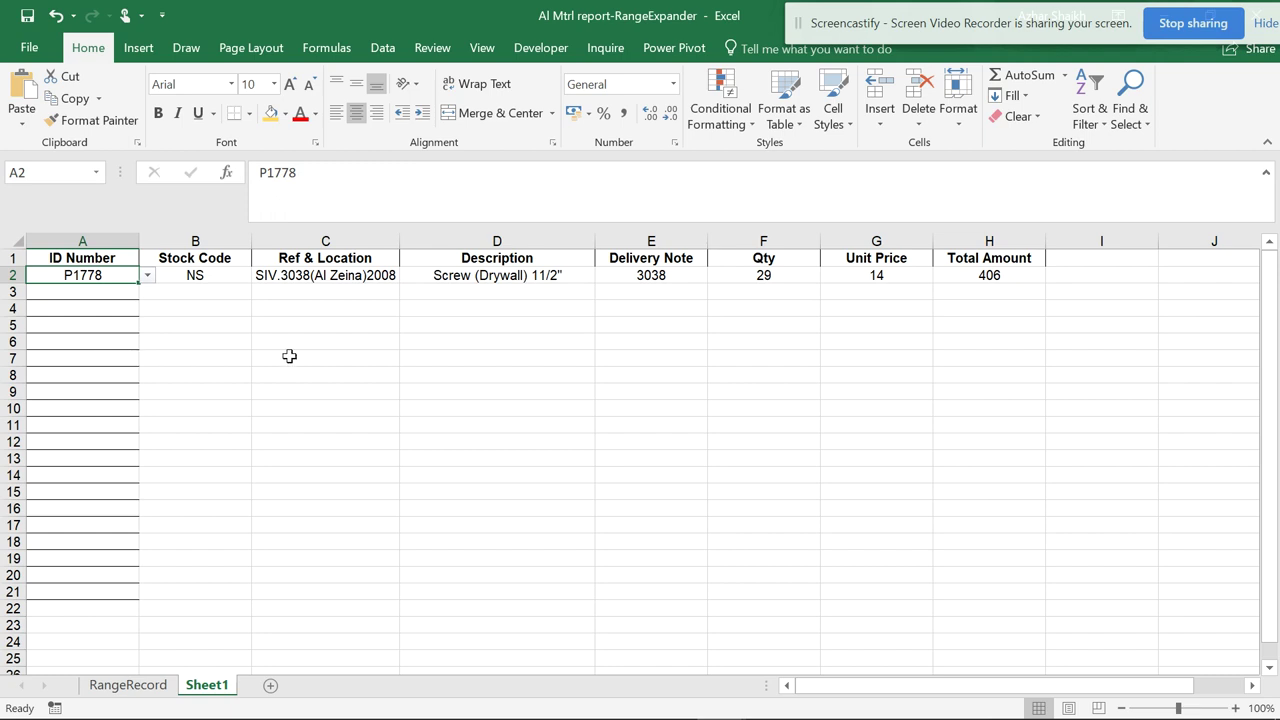